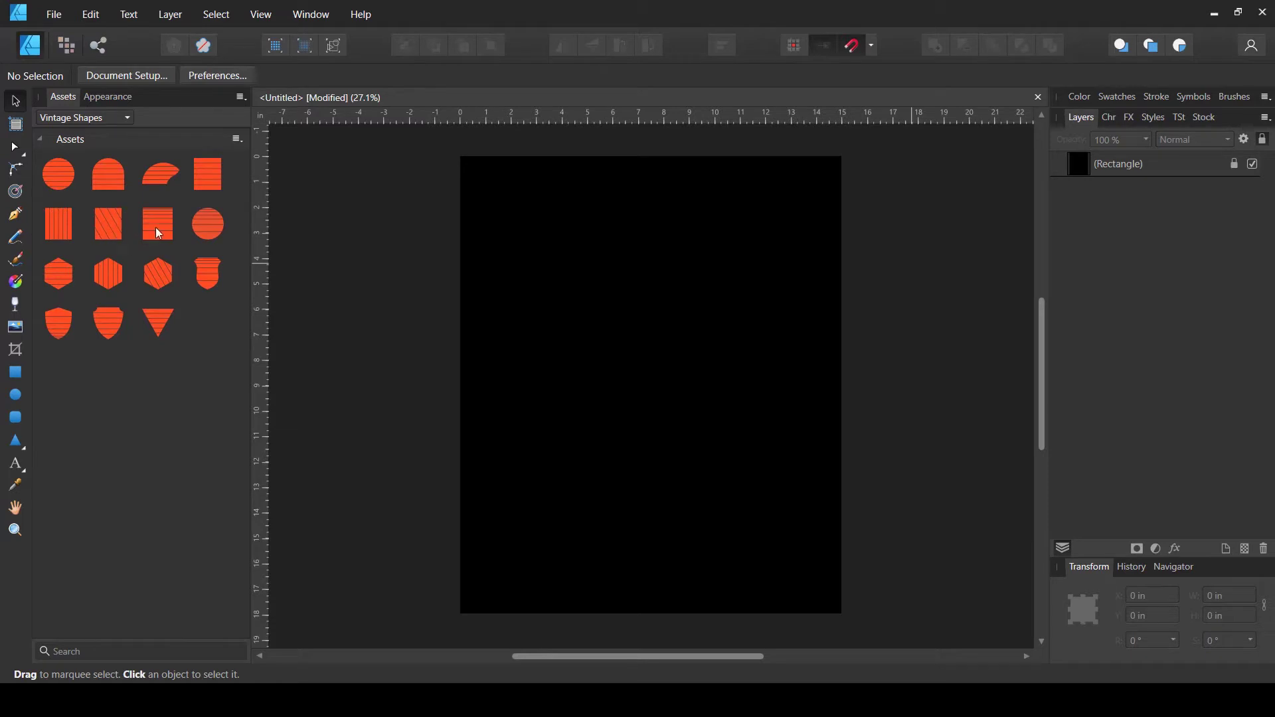
Step: Drag the striped vintage rectangle asset from the Assets panel onto the black page
drag(158, 225, 654, 375)
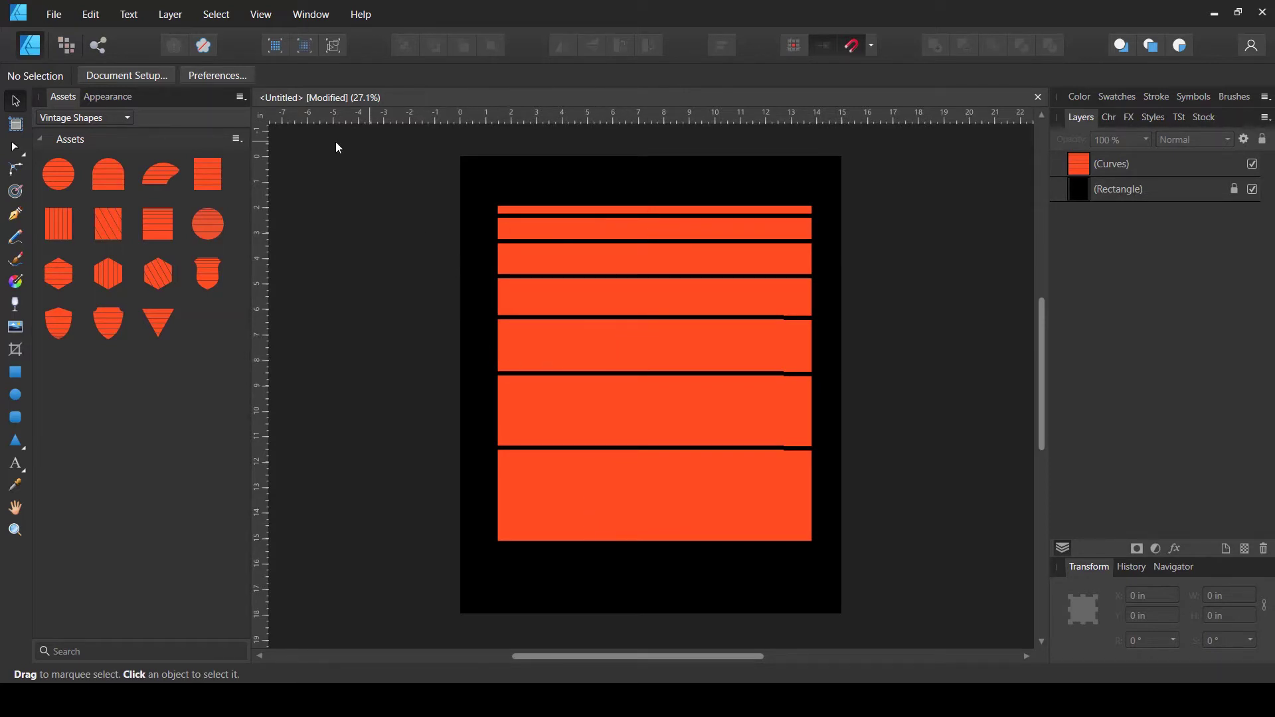
Step: Draw a rectangle covering the whole page and give it a gradient fill
click(16, 372)
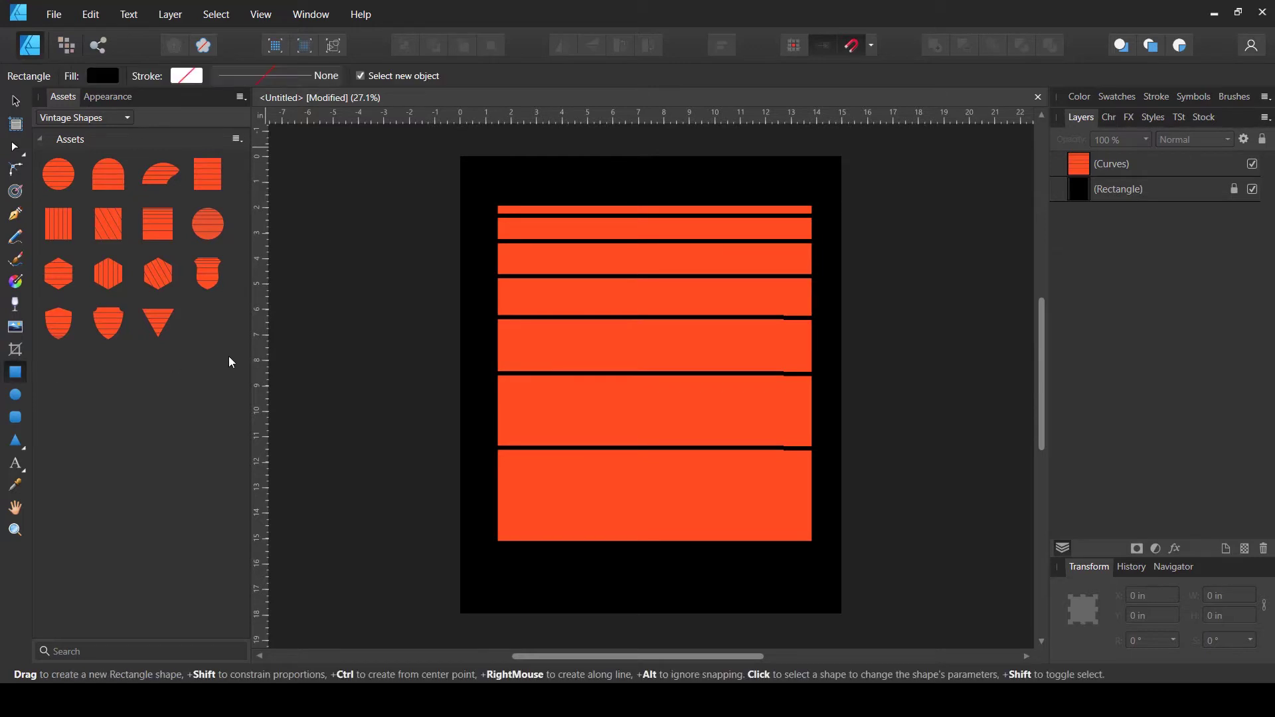
drag(476, 168, 835, 608)
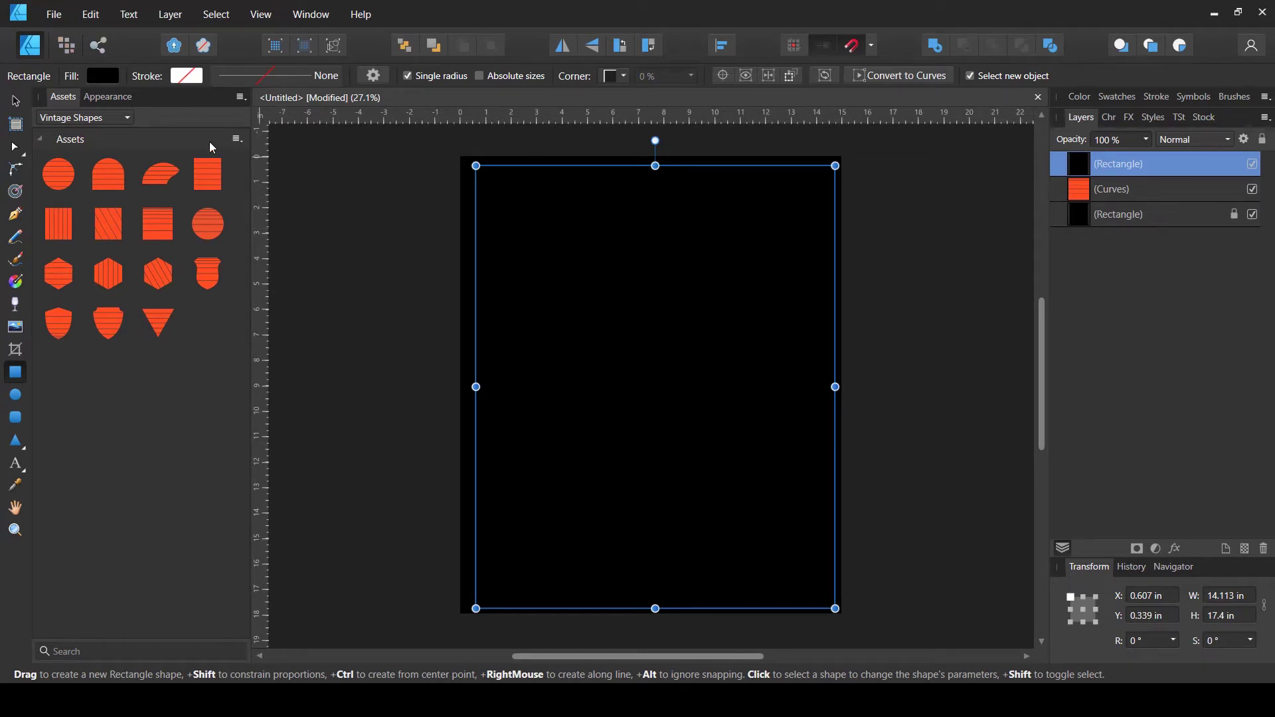
click(99, 76)
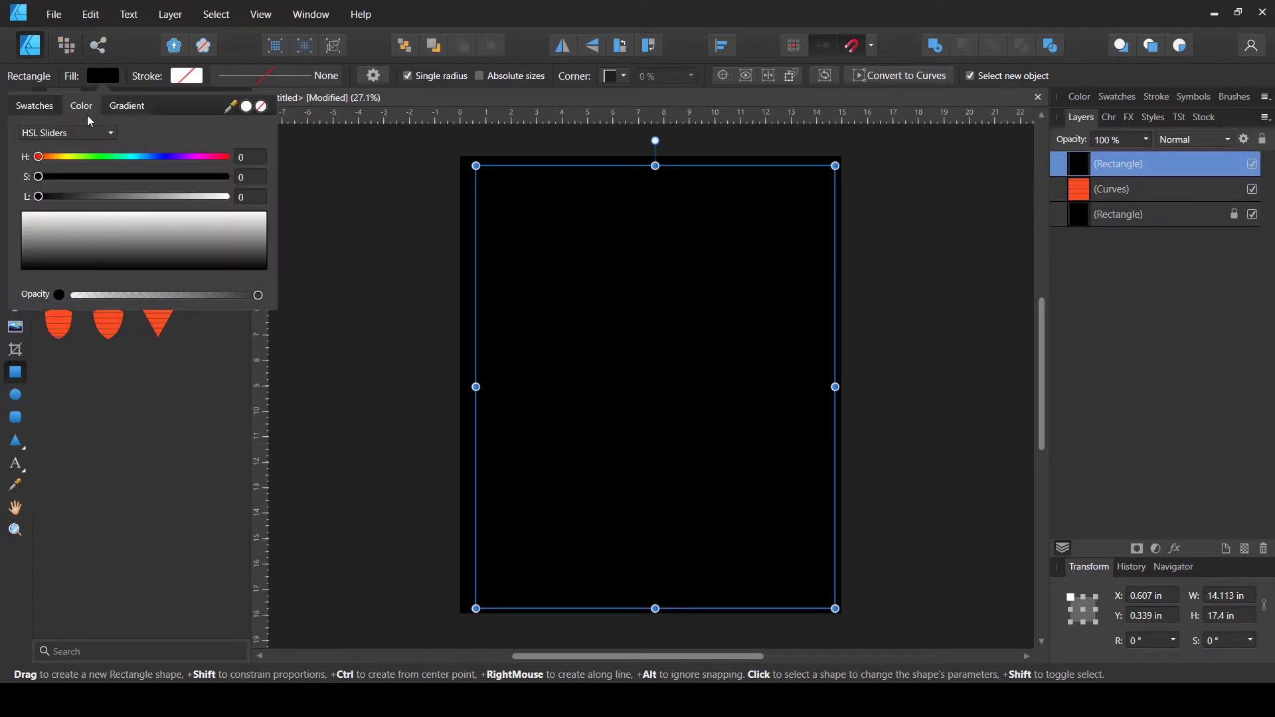
click(127, 106)
click(18, 148)
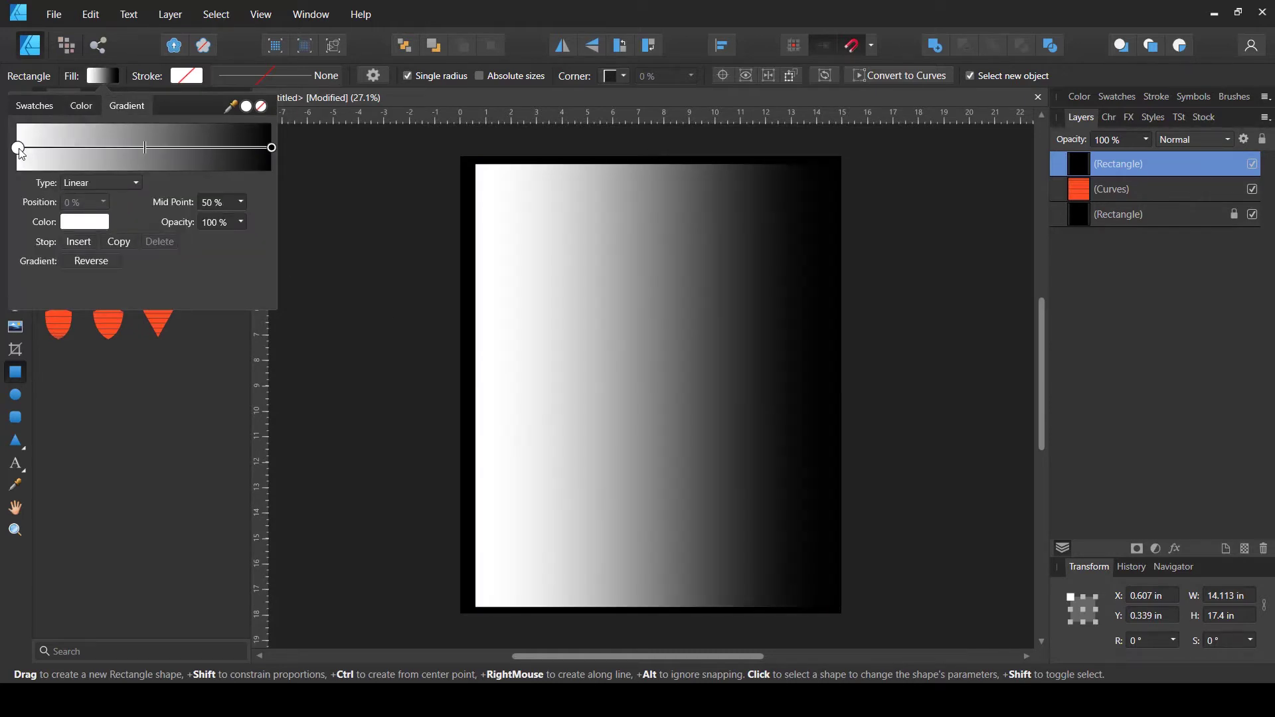
Step: Set the gradient's end stop to a saturated red using the colour sliders
click(273, 148)
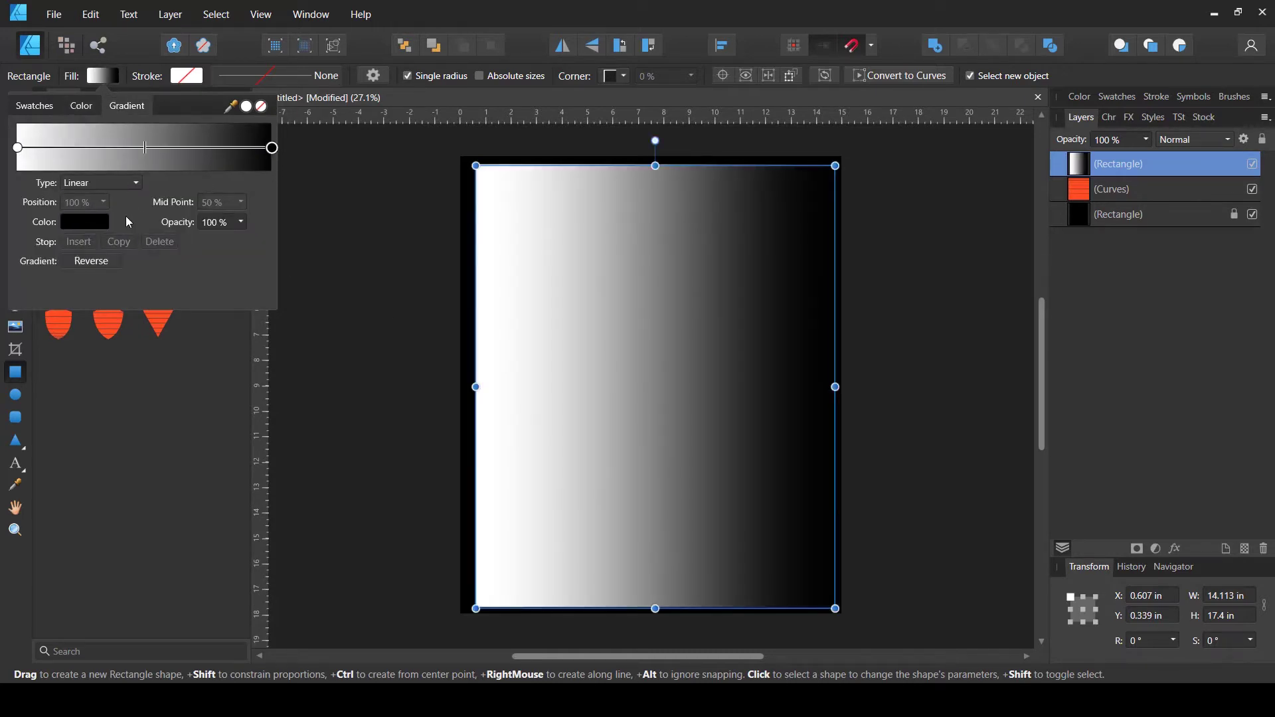
click(87, 222)
drag(34, 295, 176, 294)
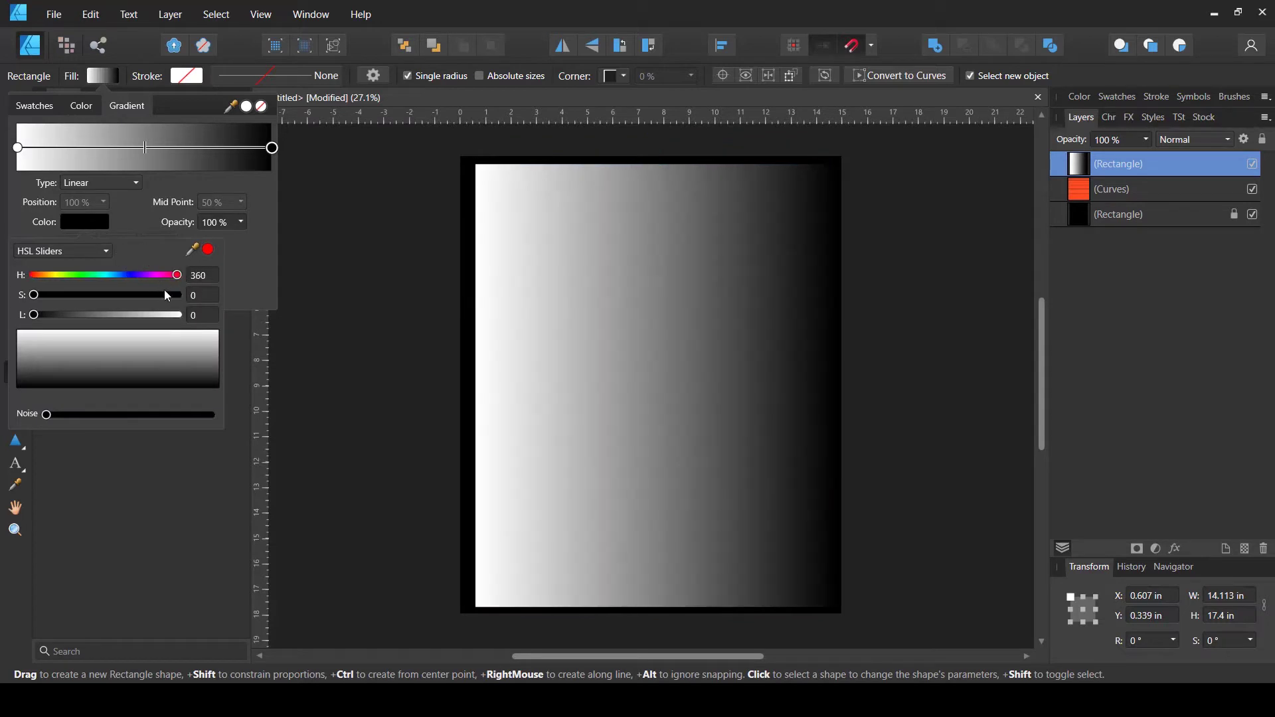
drag(33, 315, 88, 315)
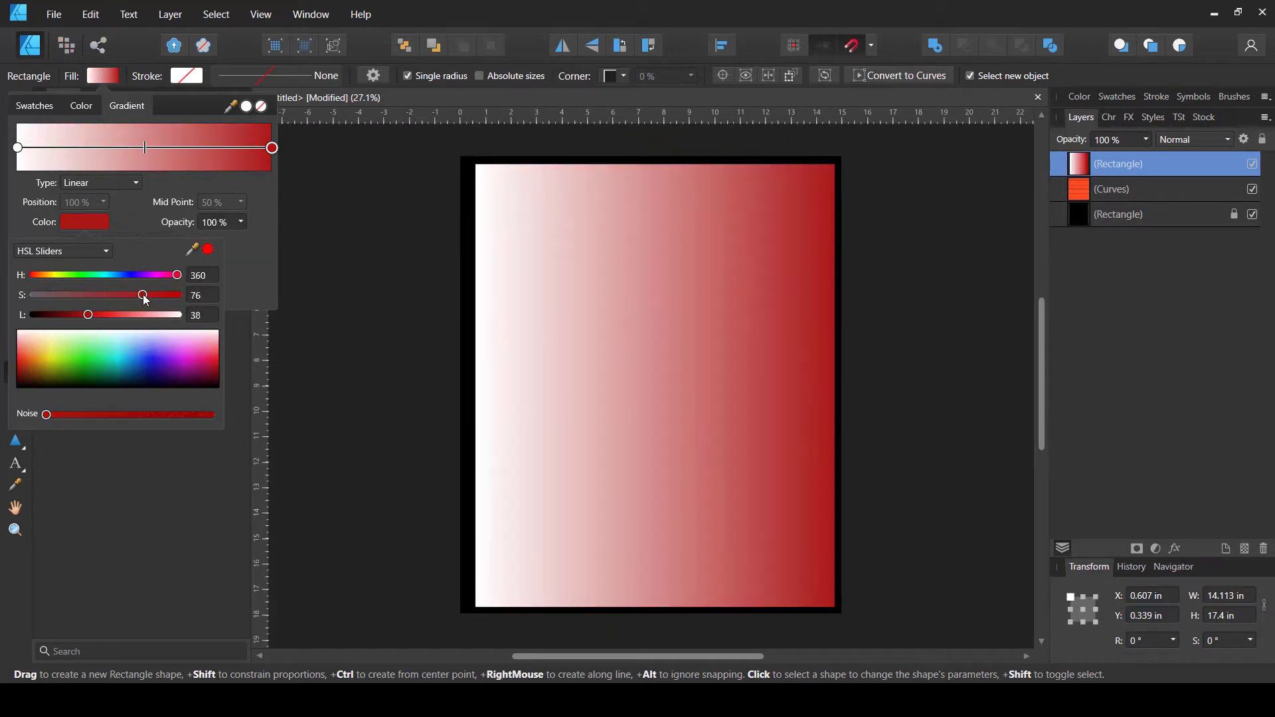
drag(175, 294, 150, 296)
click(139, 240)
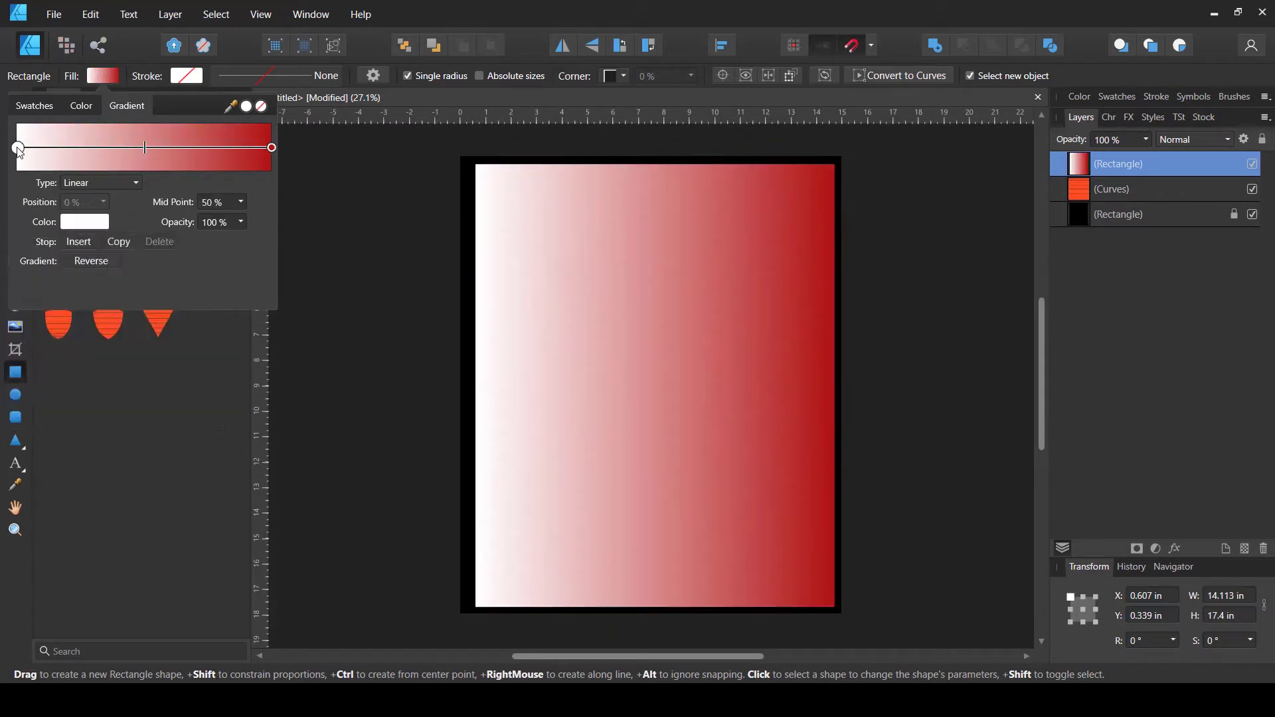
Step: Set the gradient's start stop to a pale yellow
click(18, 149)
click(85, 221)
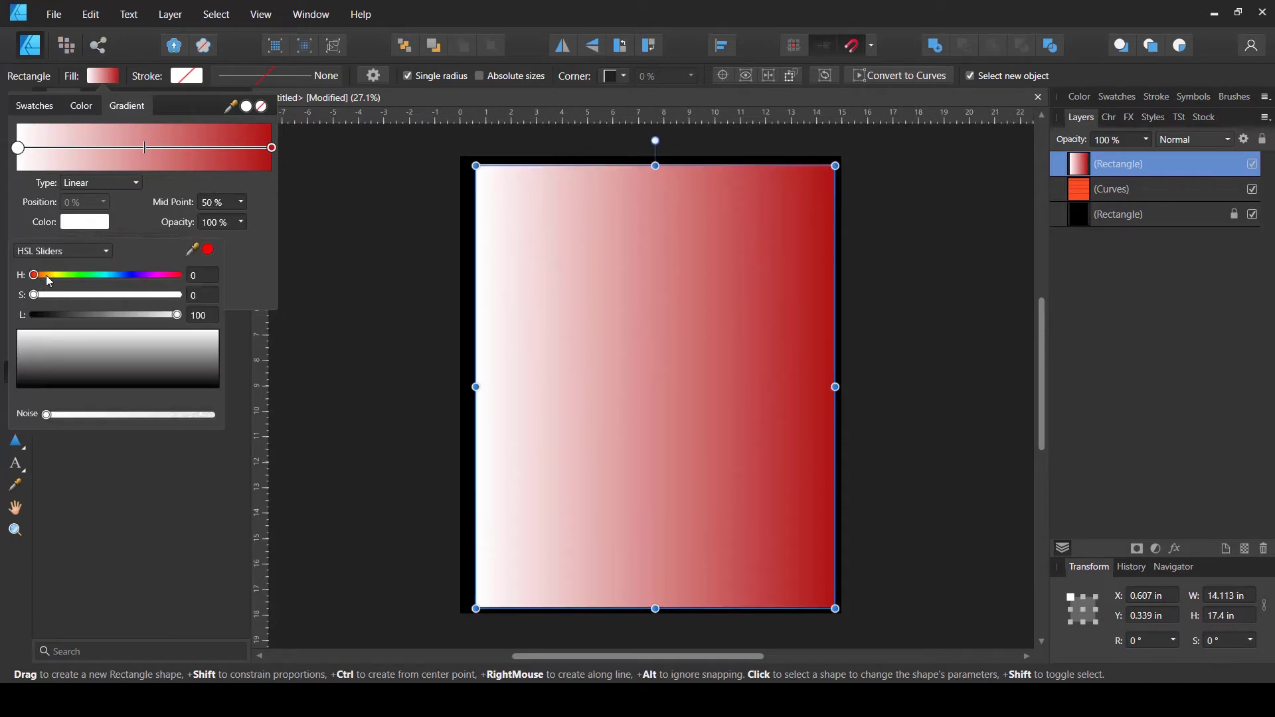
drag(34, 275, 51, 276)
click(171, 295)
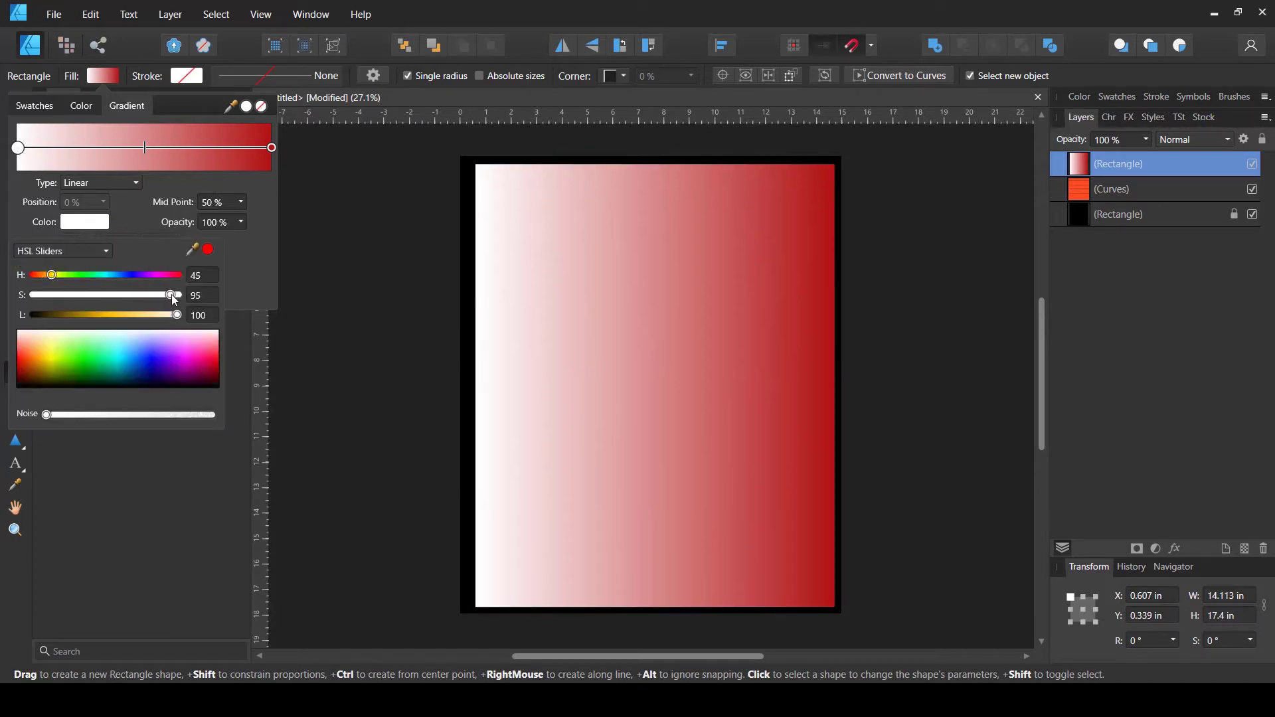
mouse_move(176, 315)
mouse_down()
mouse_move(129, 315)
mouse_move(160, 294)
mouse_up()
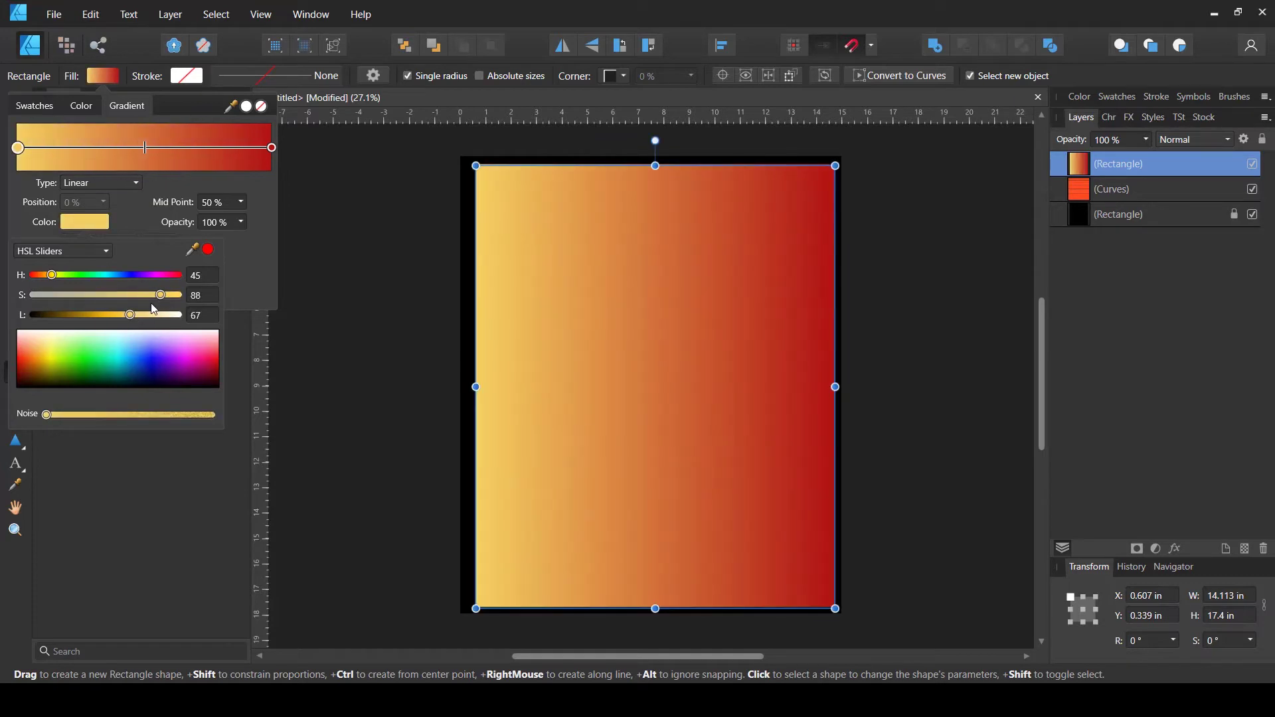
Step: With the Fill Tool, run the gradient vertically from top-centre to bottom-centre
click(101, 77)
click(16, 283)
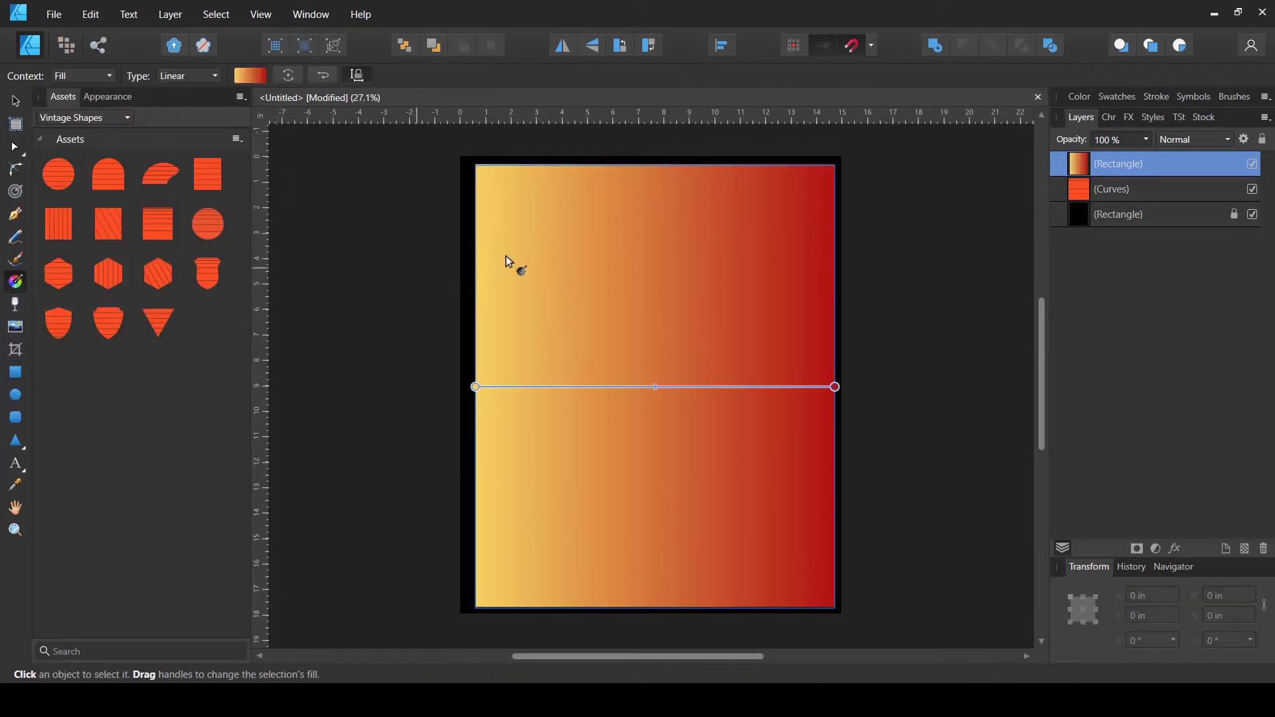
drag(474, 387, 654, 166)
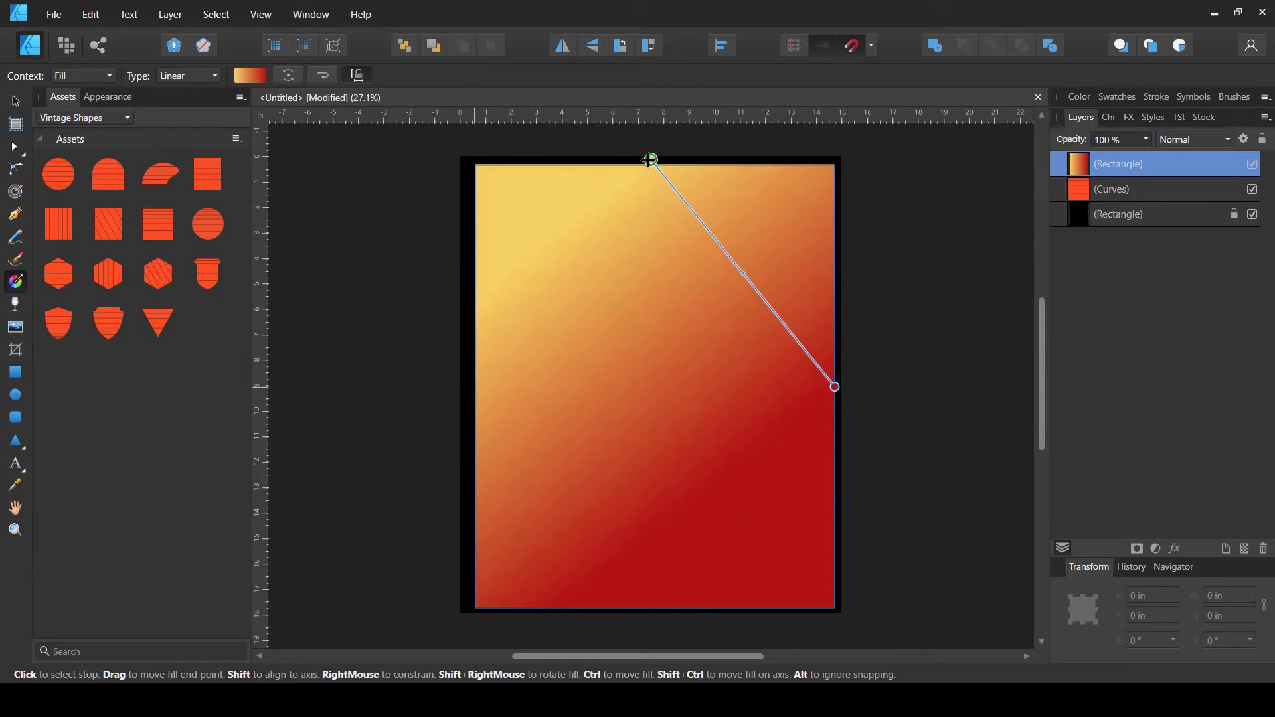
drag(834, 386, 655, 608)
Step: Deselect and hide the gradient rectangle to check the stripes underneath
click(15, 100)
click(893, 250)
click(1251, 165)
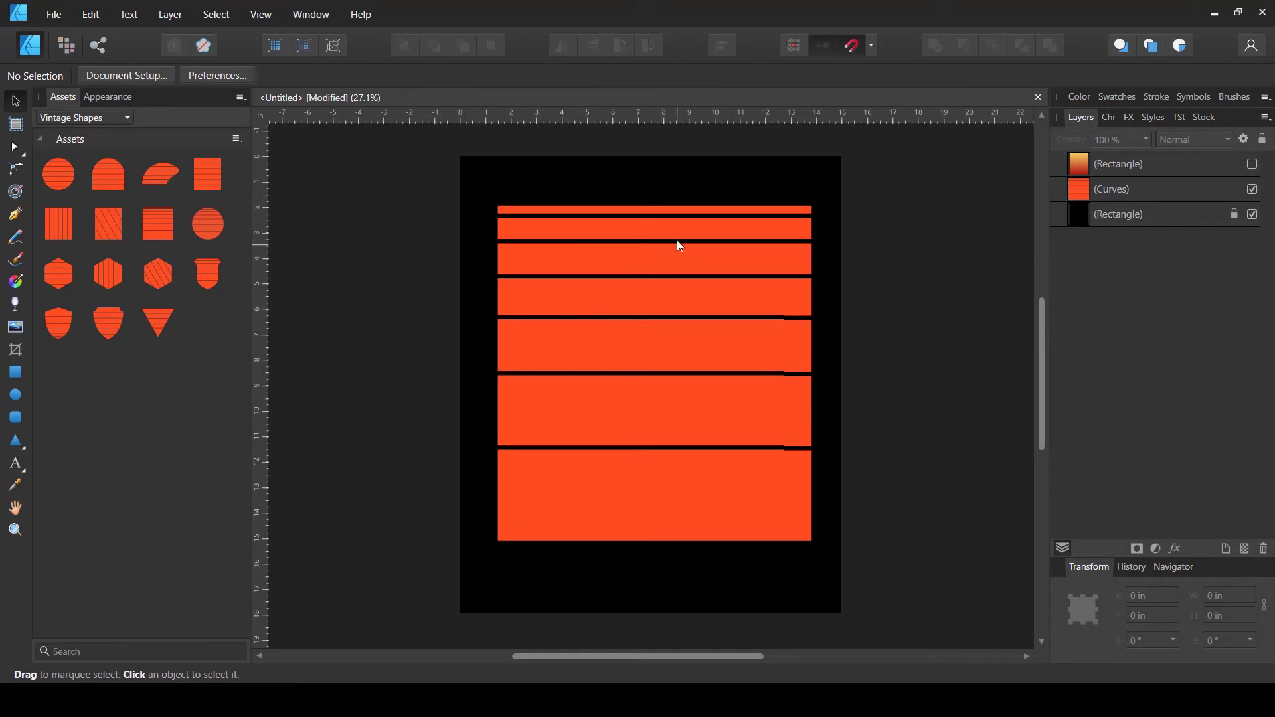
Step: Show the gradient rectangle, clip it inside the Curves striped shape and expand the group
click(1252, 164)
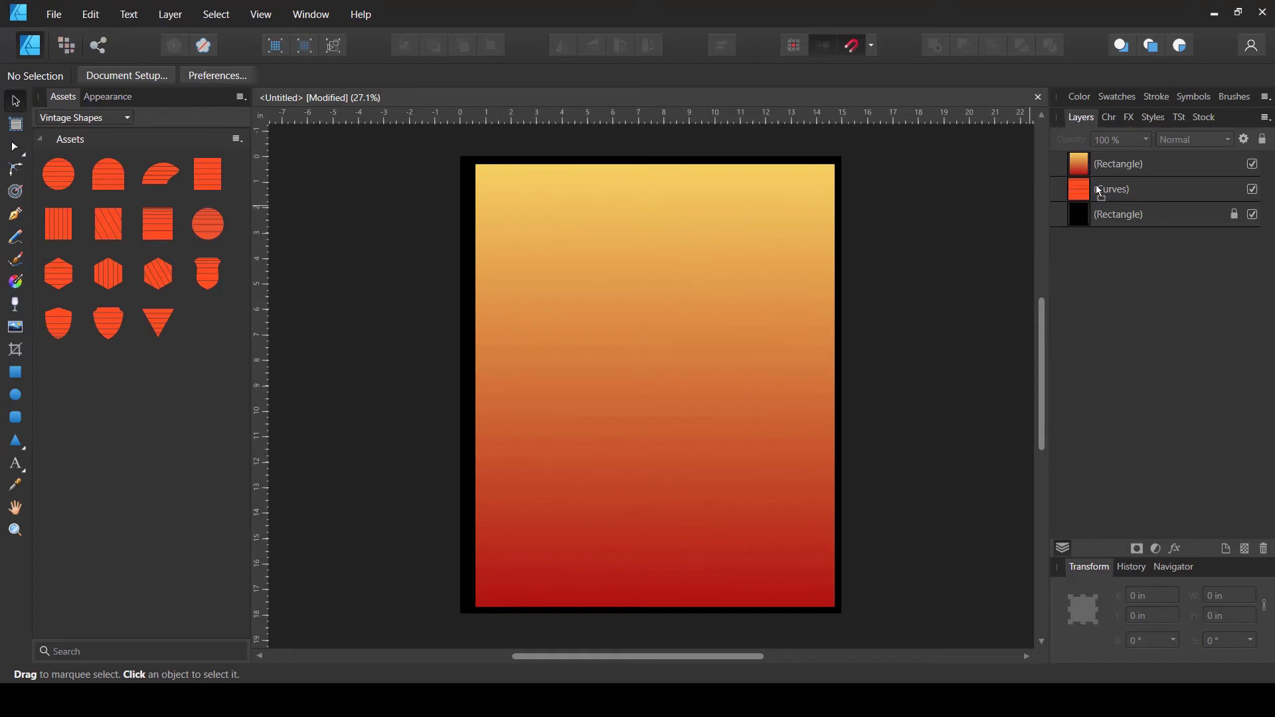
drag(1098, 170, 1102, 199)
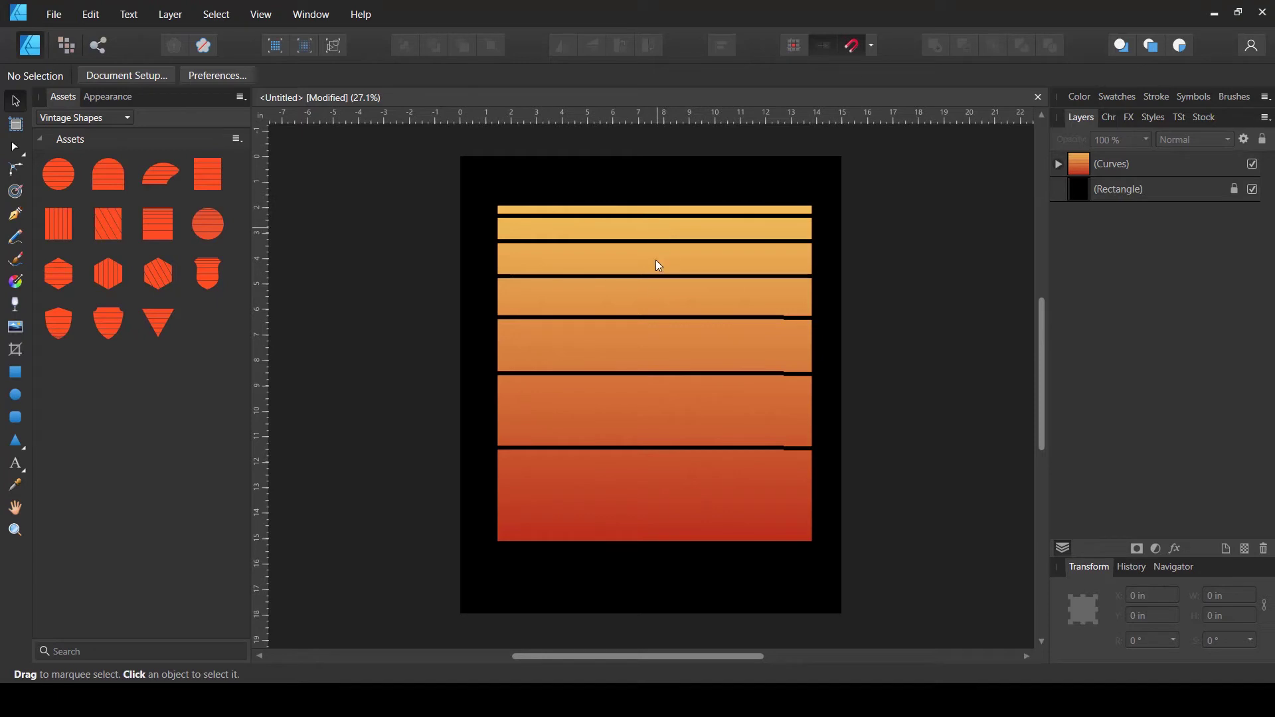
click(1058, 165)
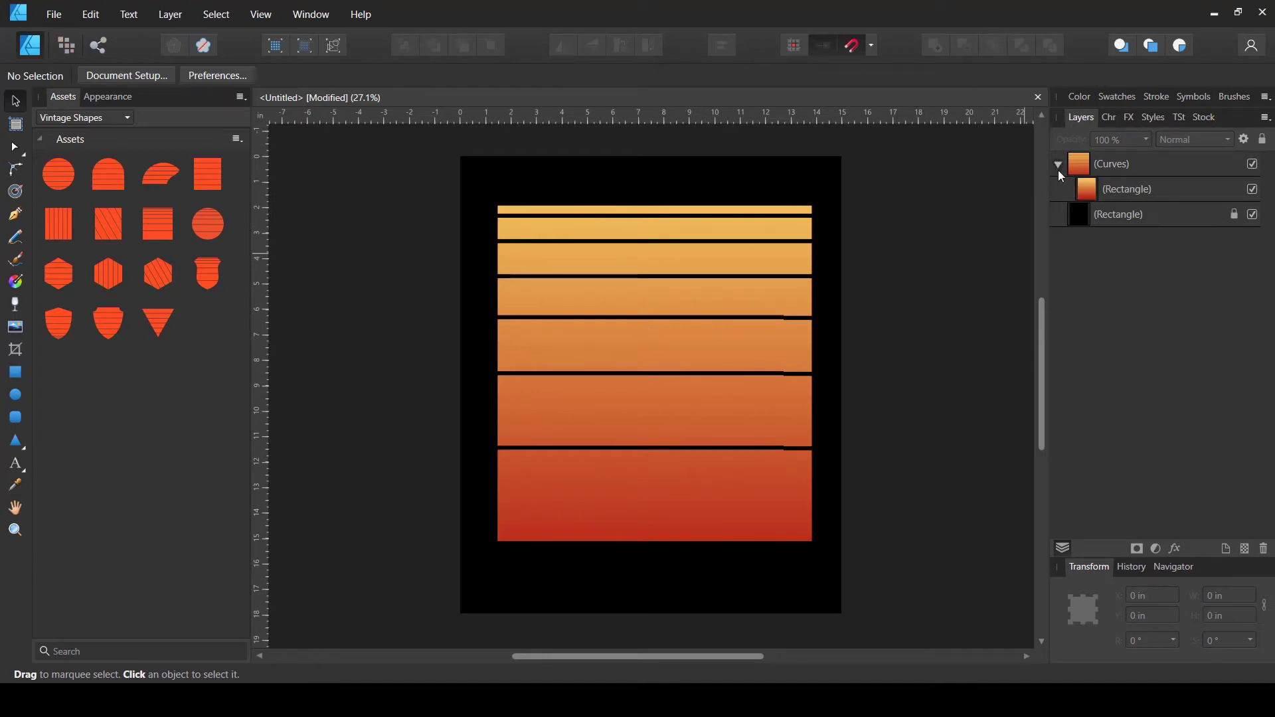
Step: Select the clipped rectangle's gradient and lighten its pale yellow start stop
click(1086, 189)
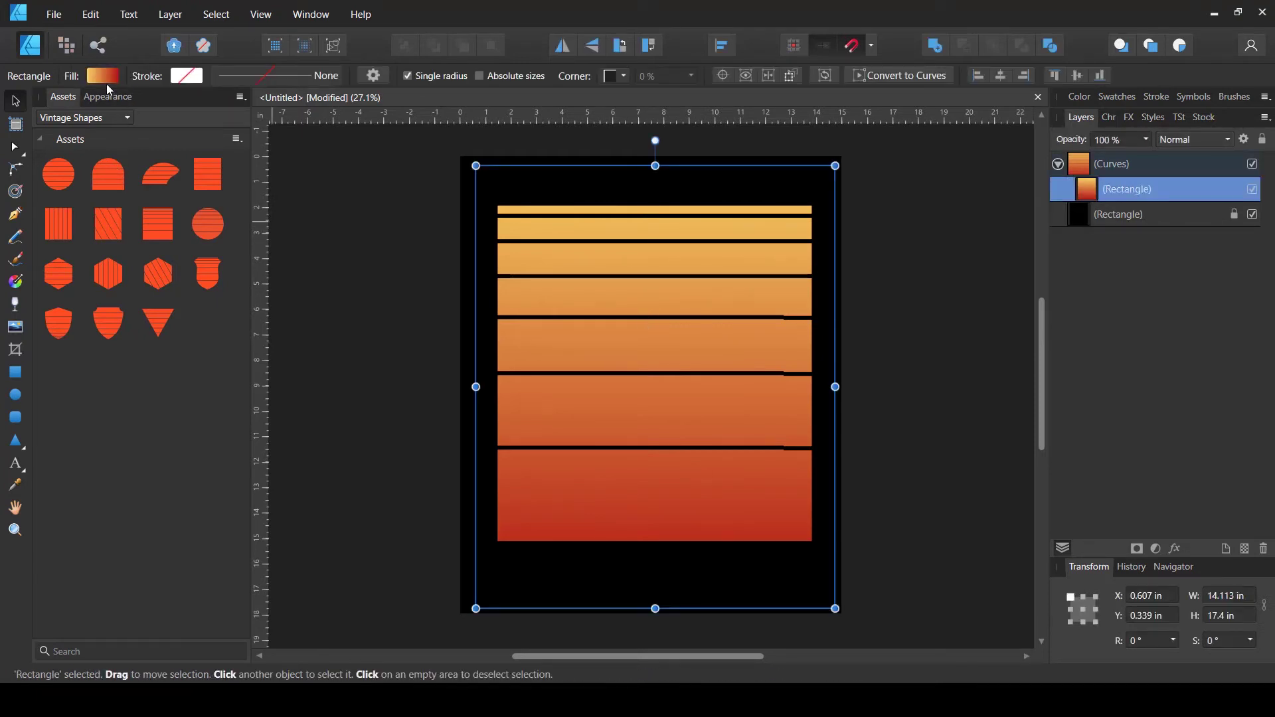
click(103, 79)
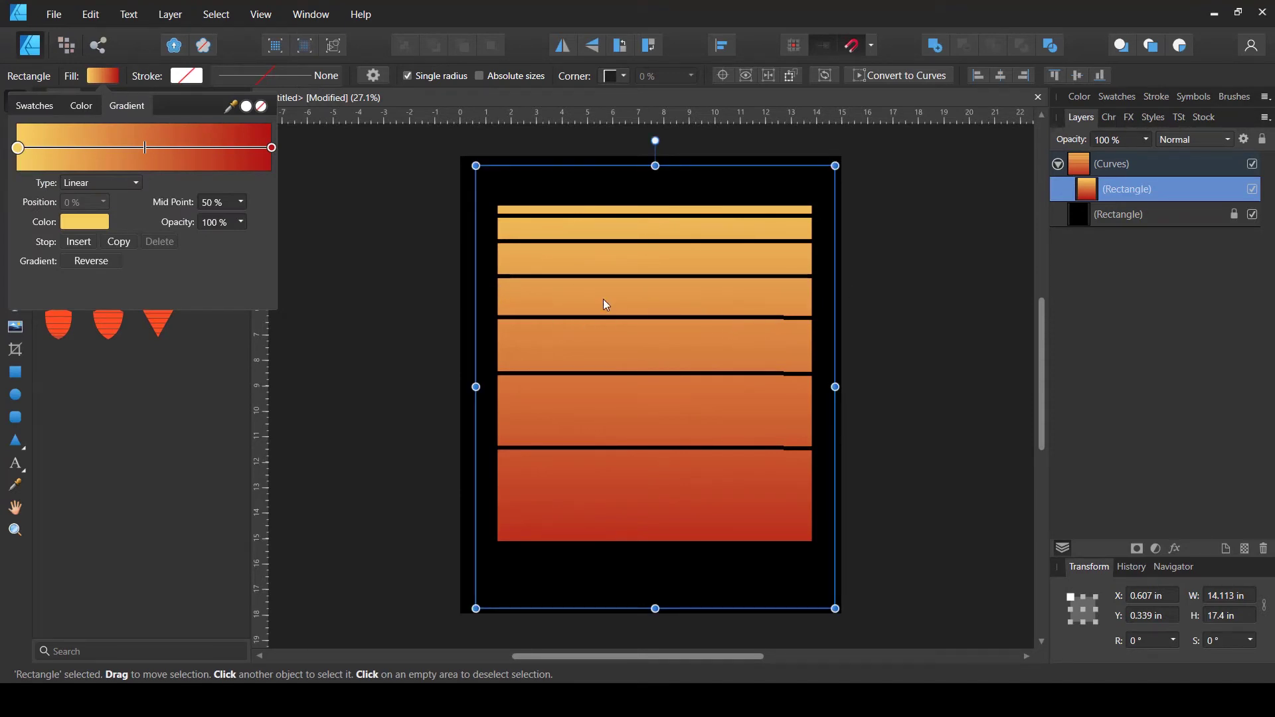
click(89, 221)
mouse_move(159, 293)
mouse_down()
mouse_move(180, 295)
mouse_move(151, 318)
mouse_up()
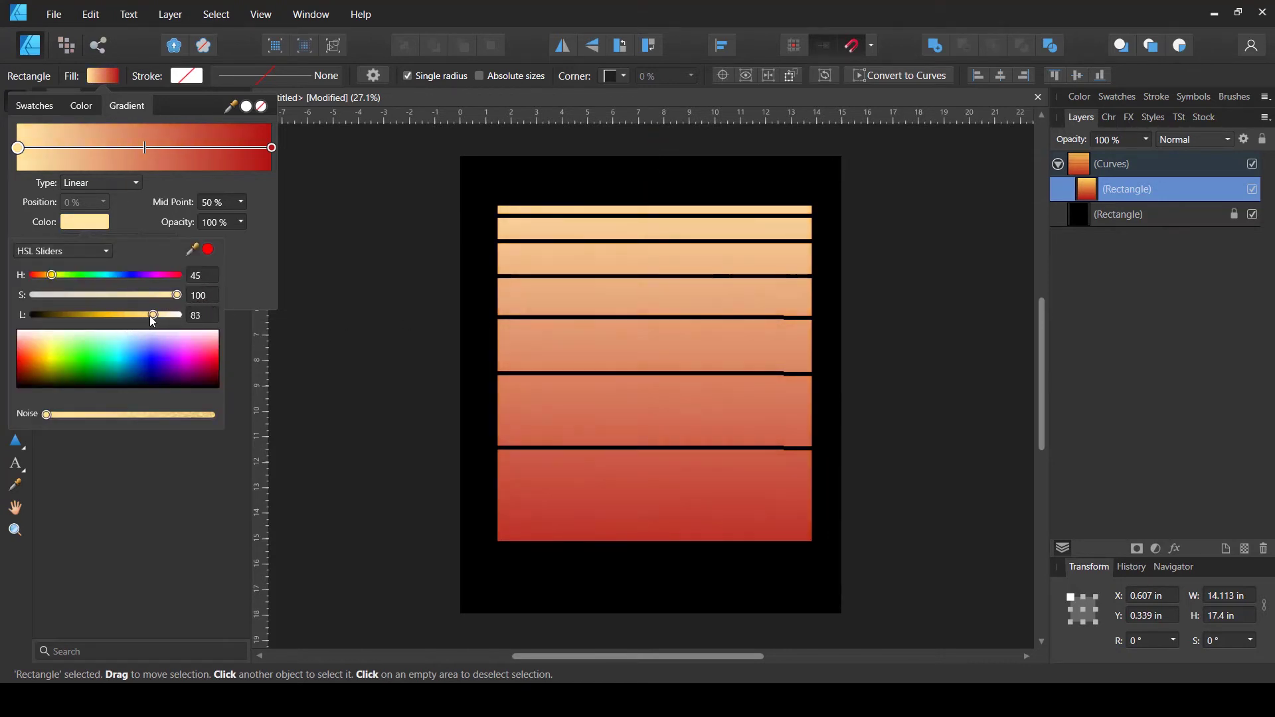
click(147, 164)
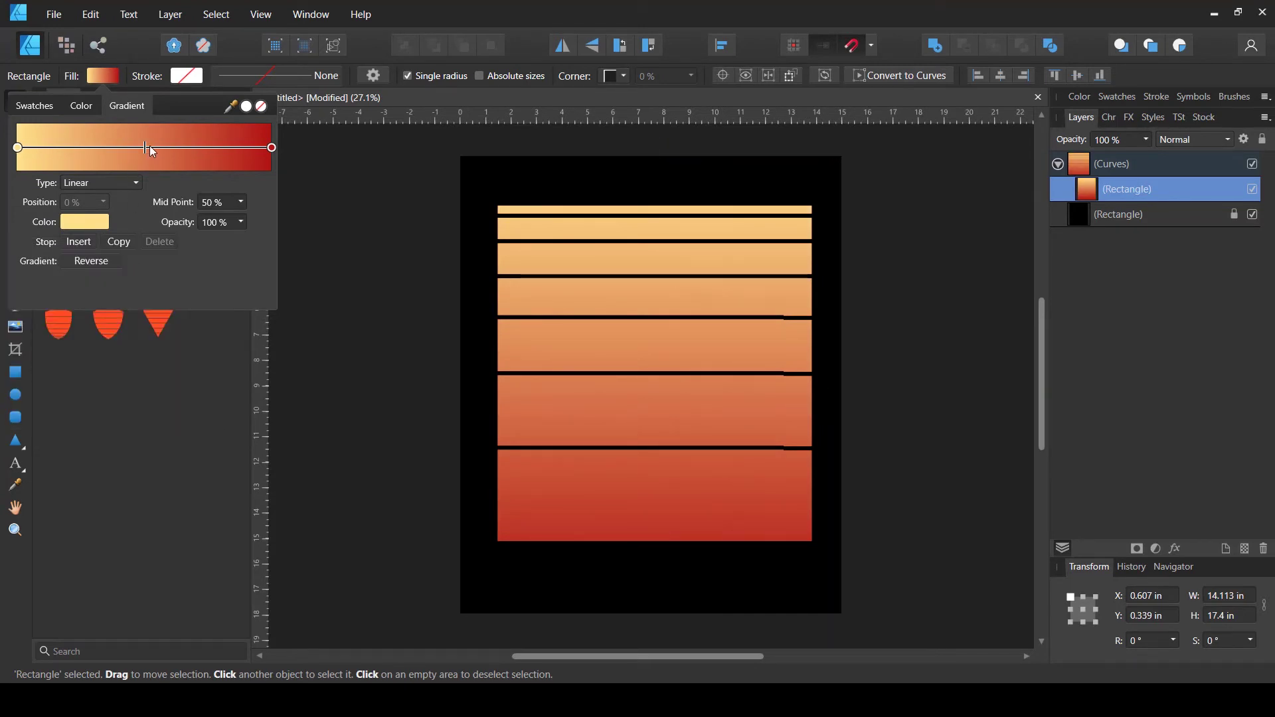
Step: Insert an orange stop near the middle and a darker red stop before the end
click(149, 149)
click(93, 219)
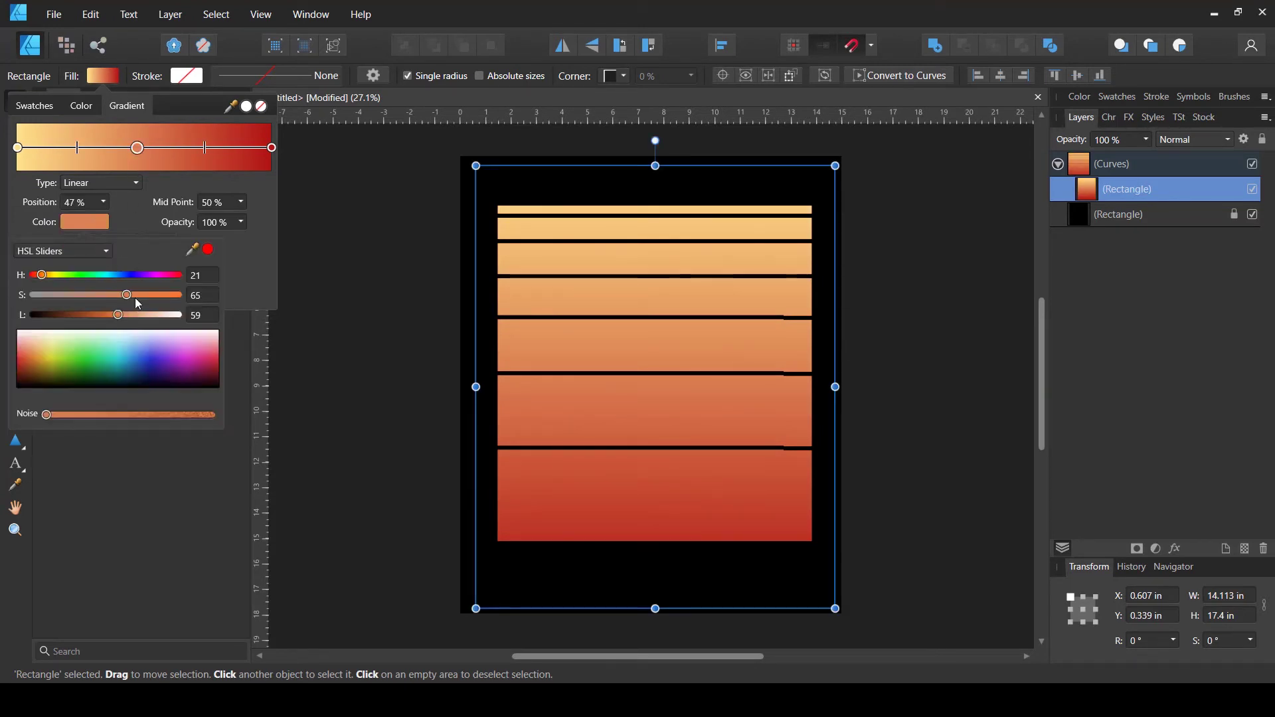
drag(36, 274, 46, 277)
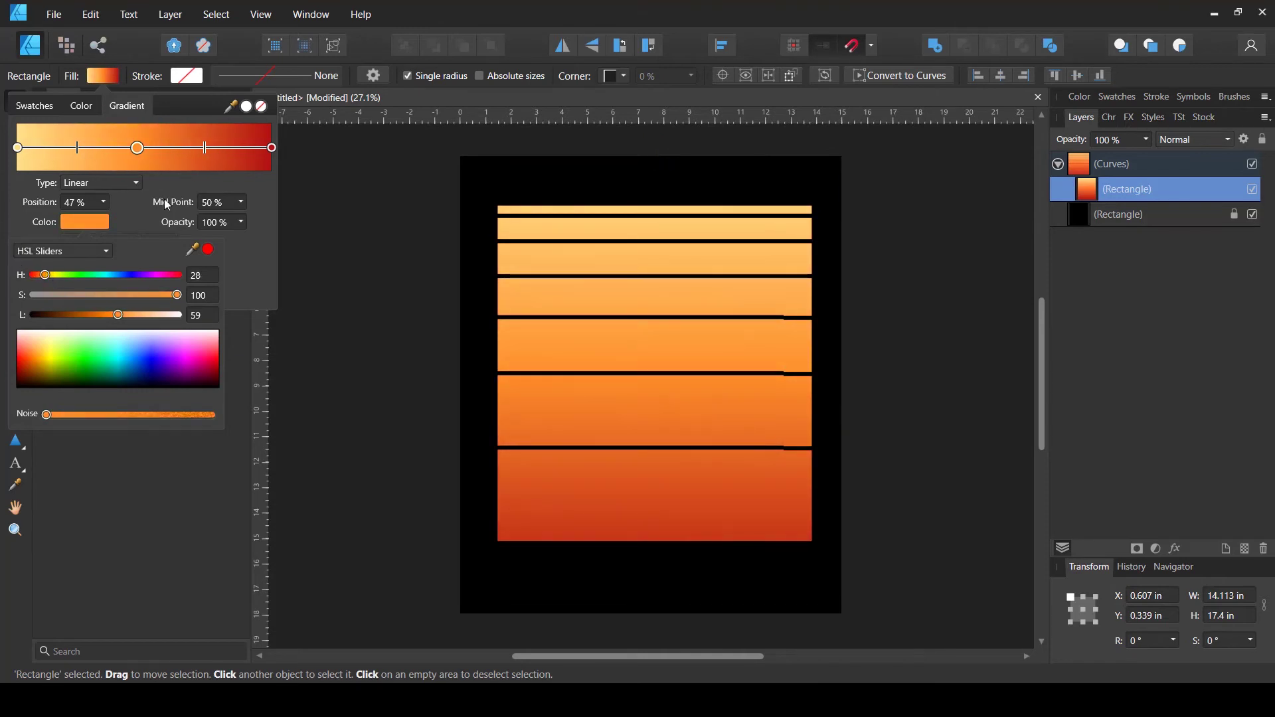
click(272, 148)
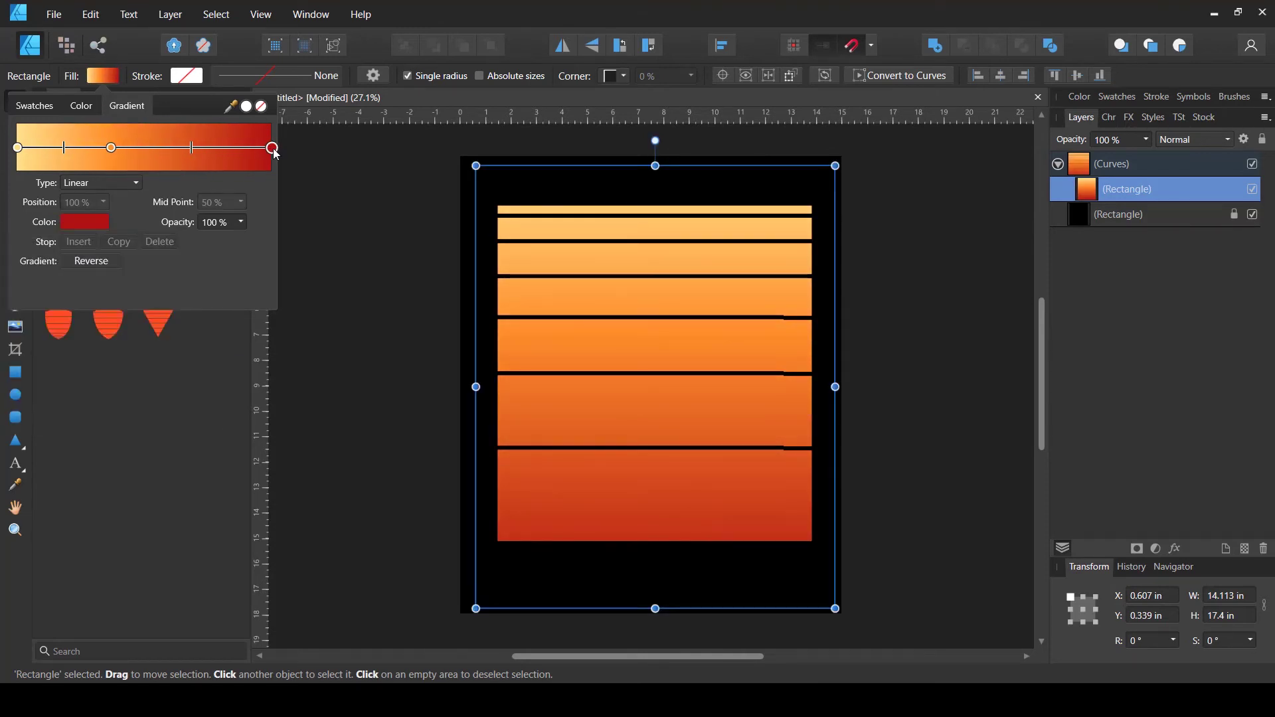
click(167, 148)
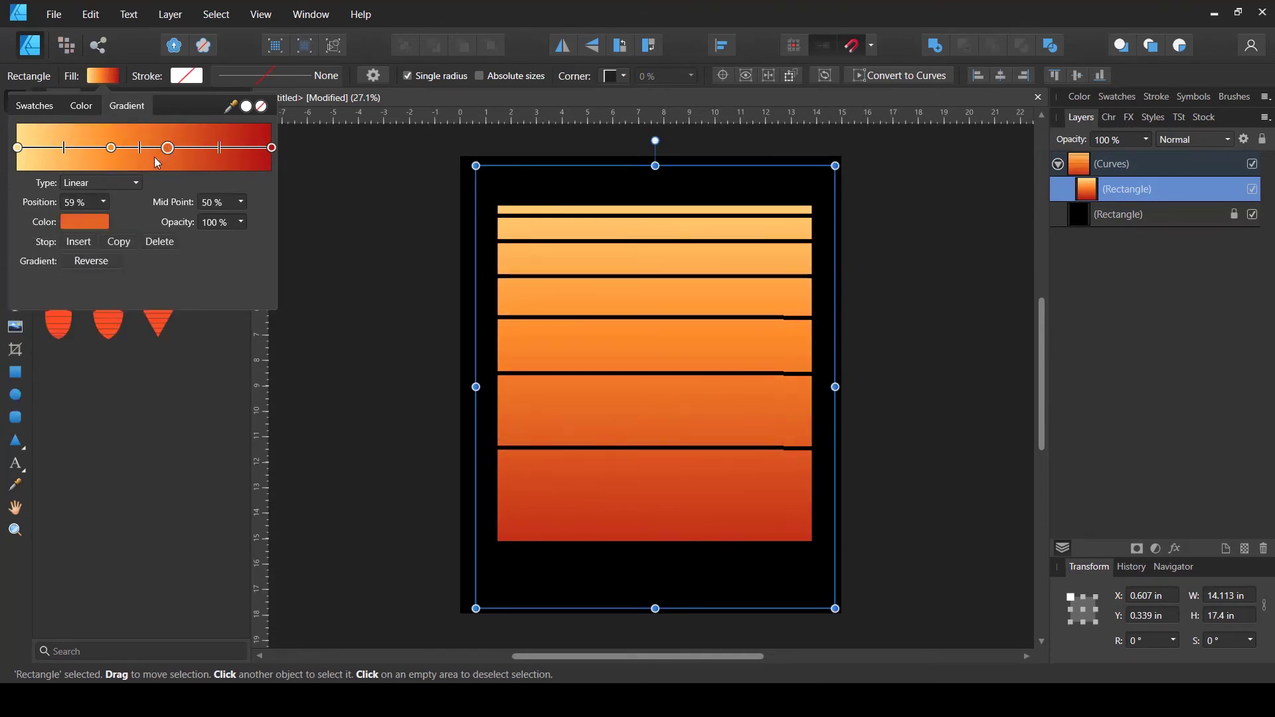
click(93, 221)
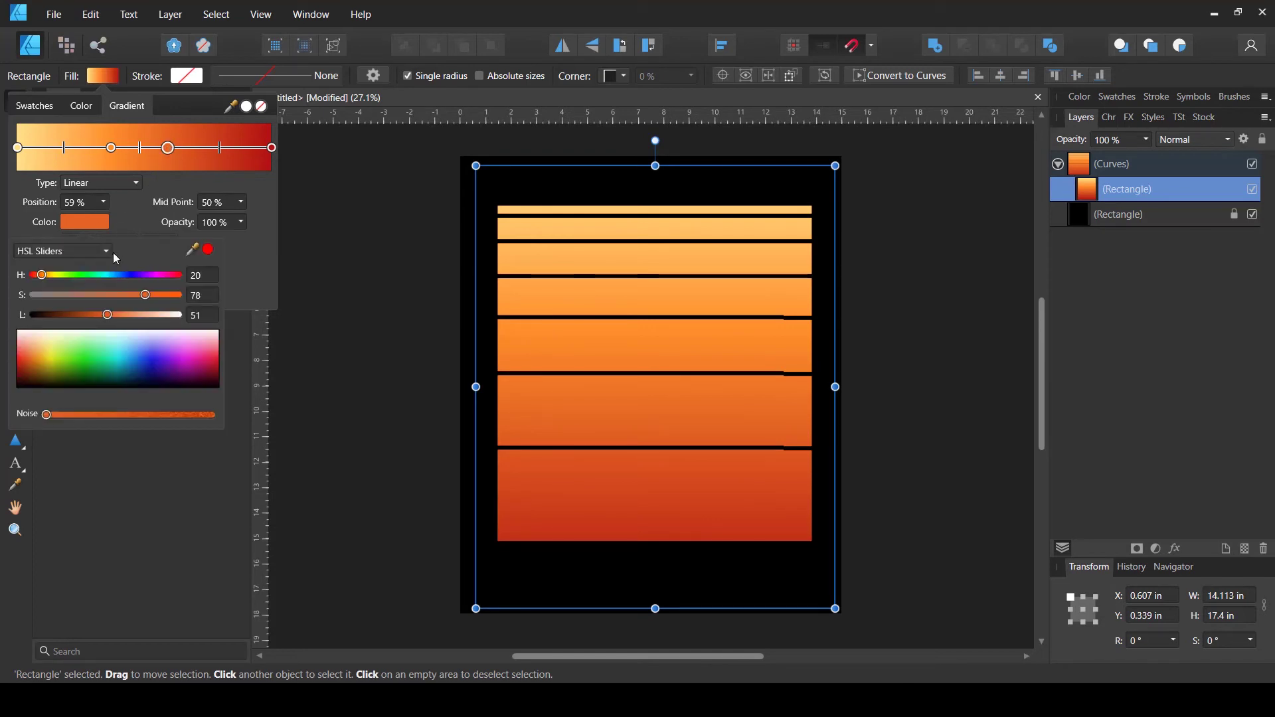
click(32, 275)
drag(105, 315, 97, 316)
Step: Turn the end stop to a toned-down blue and adjust the red-to-blue blend position
click(272, 149)
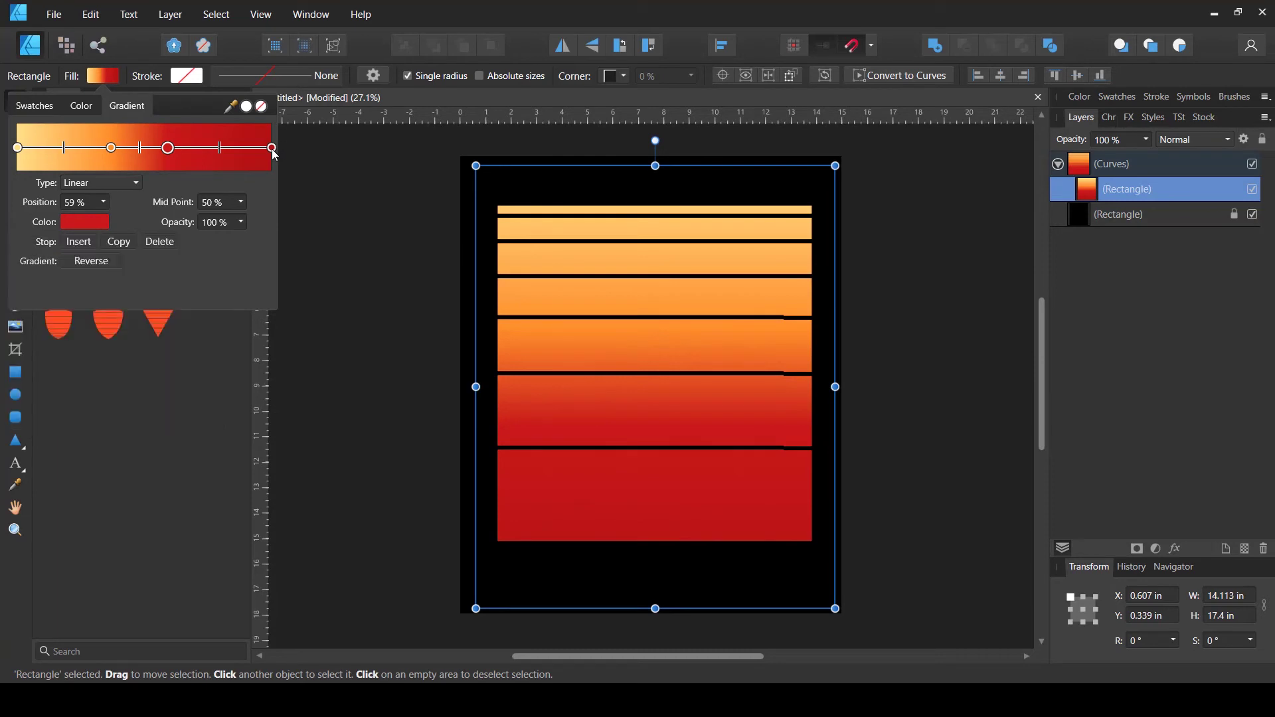
click(98, 221)
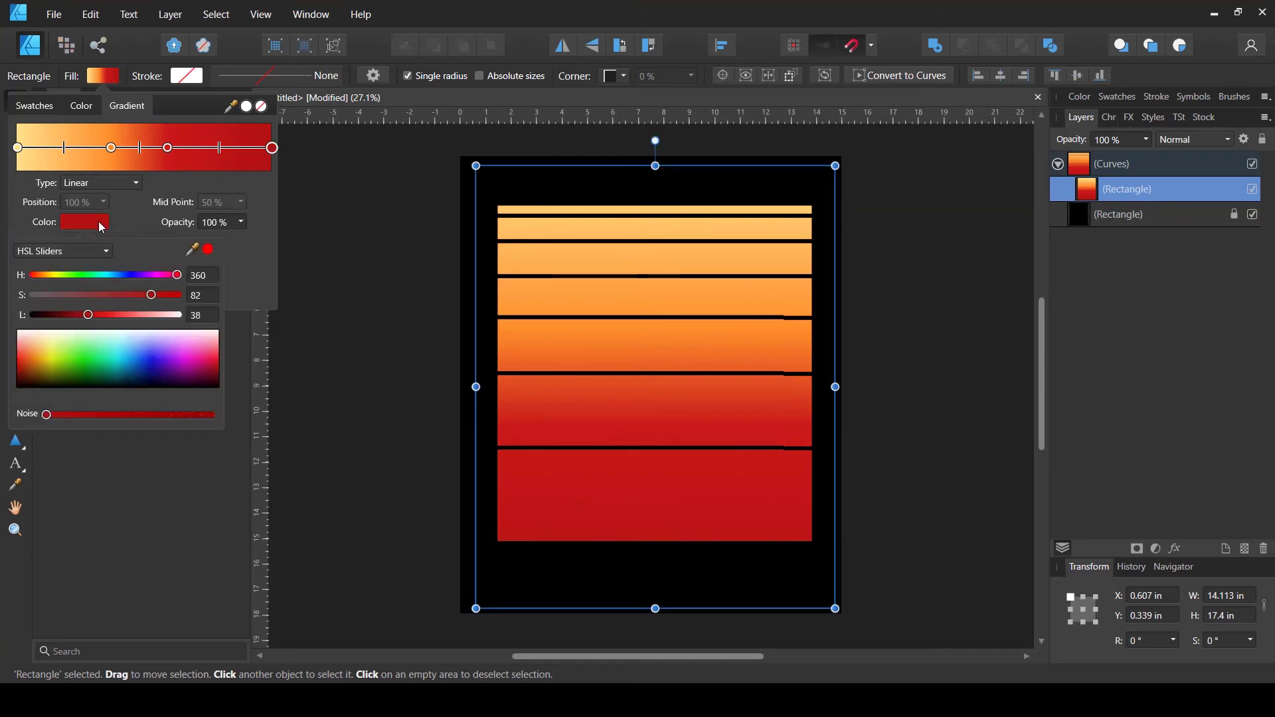
click(122, 275)
drag(150, 295, 127, 294)
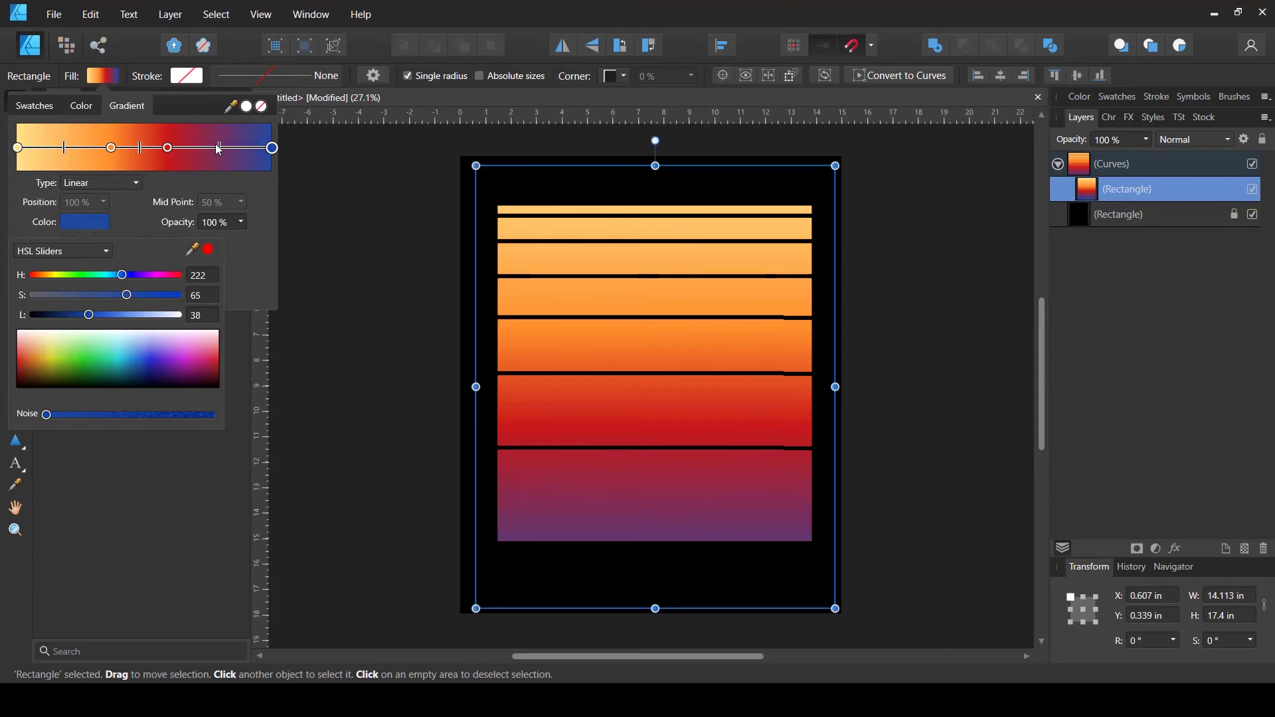
click(196, 181)
drag(205, 149, 92, 149)
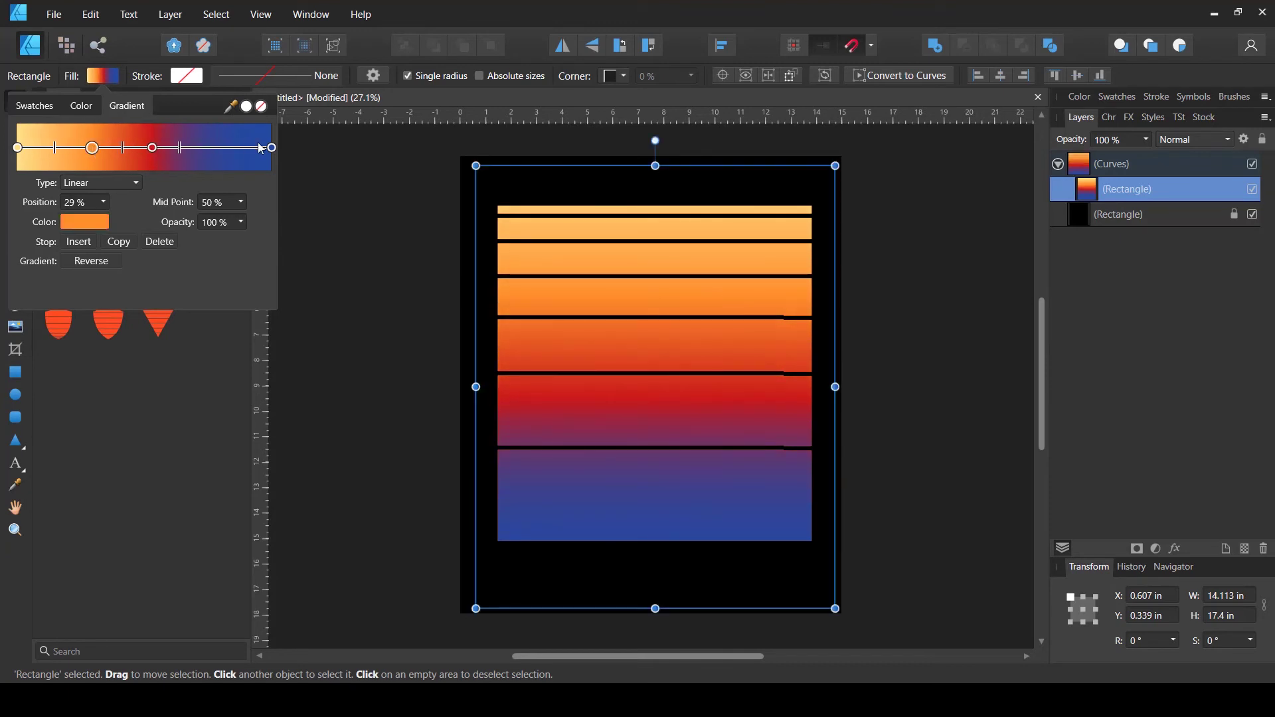
click(179, 150)
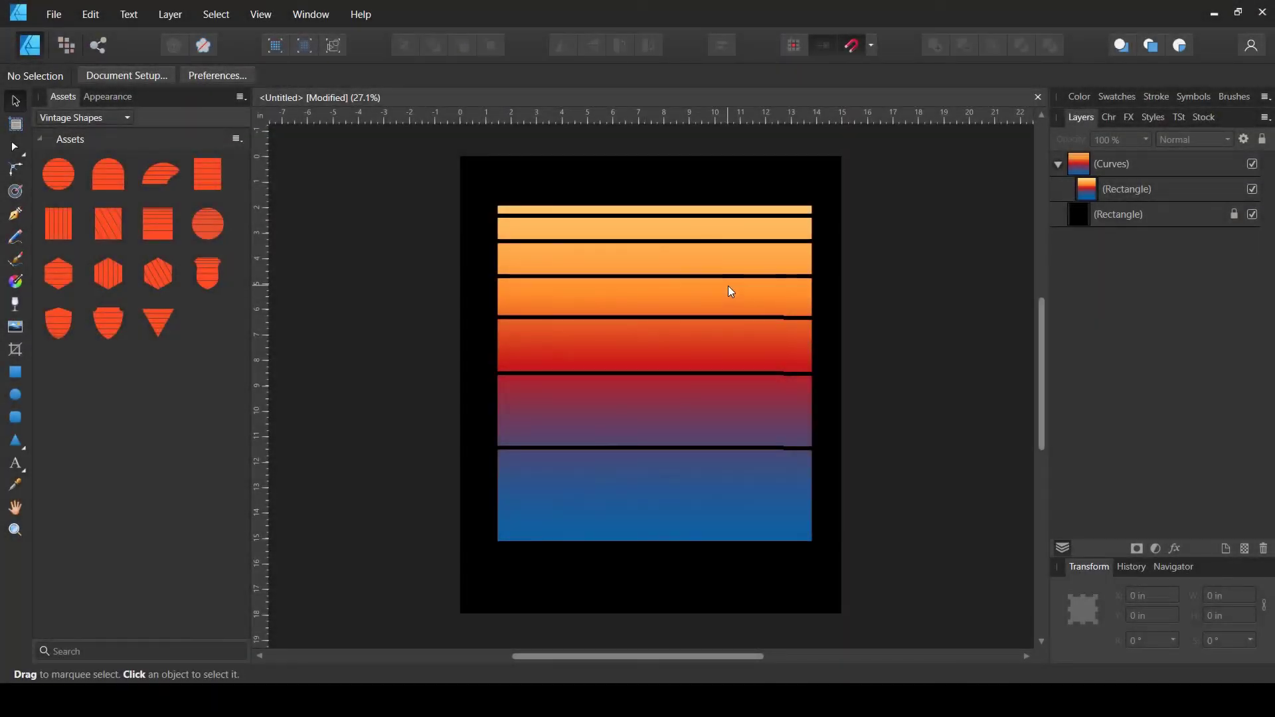
Step: Place the striped circle asset on top of the layer stack and hide the old Curves group
click(1085, 192)
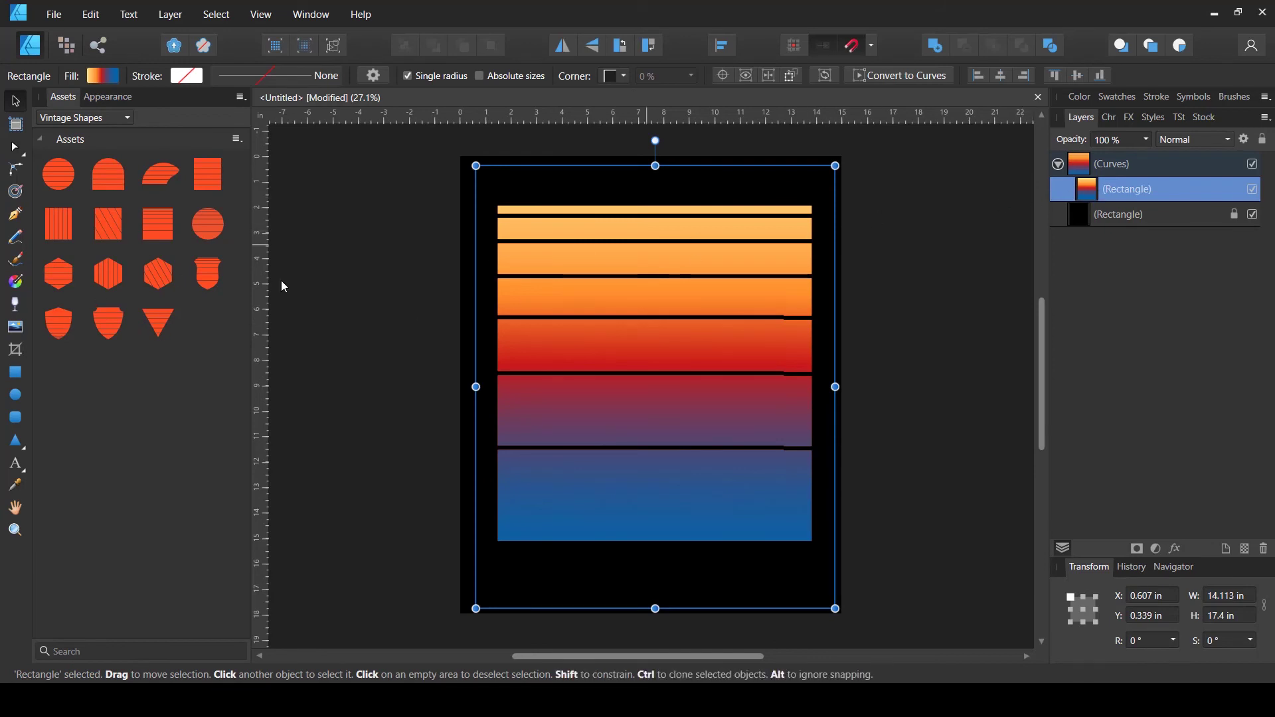
mouse_move(58, 177)
mouse_down()
mouse_move(647, 379)
mouse_move(649, 367)
mouse_up()
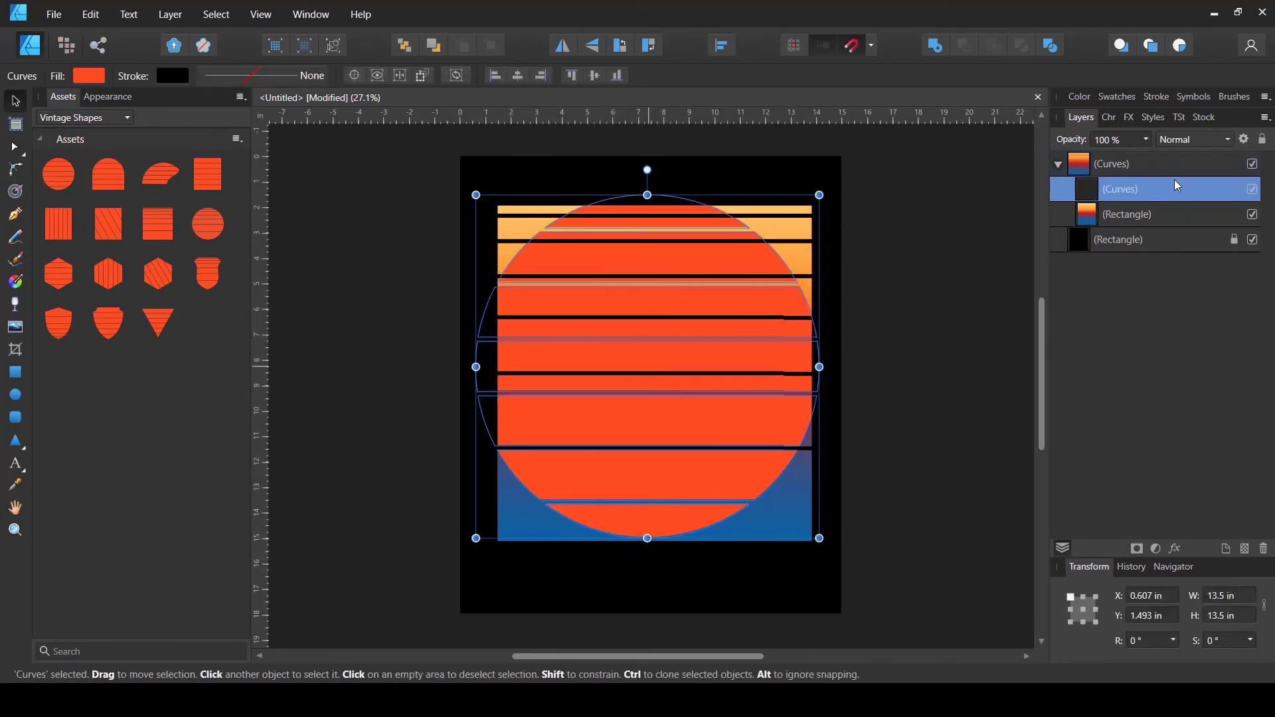
drag(1116, 188, 1120, 158)
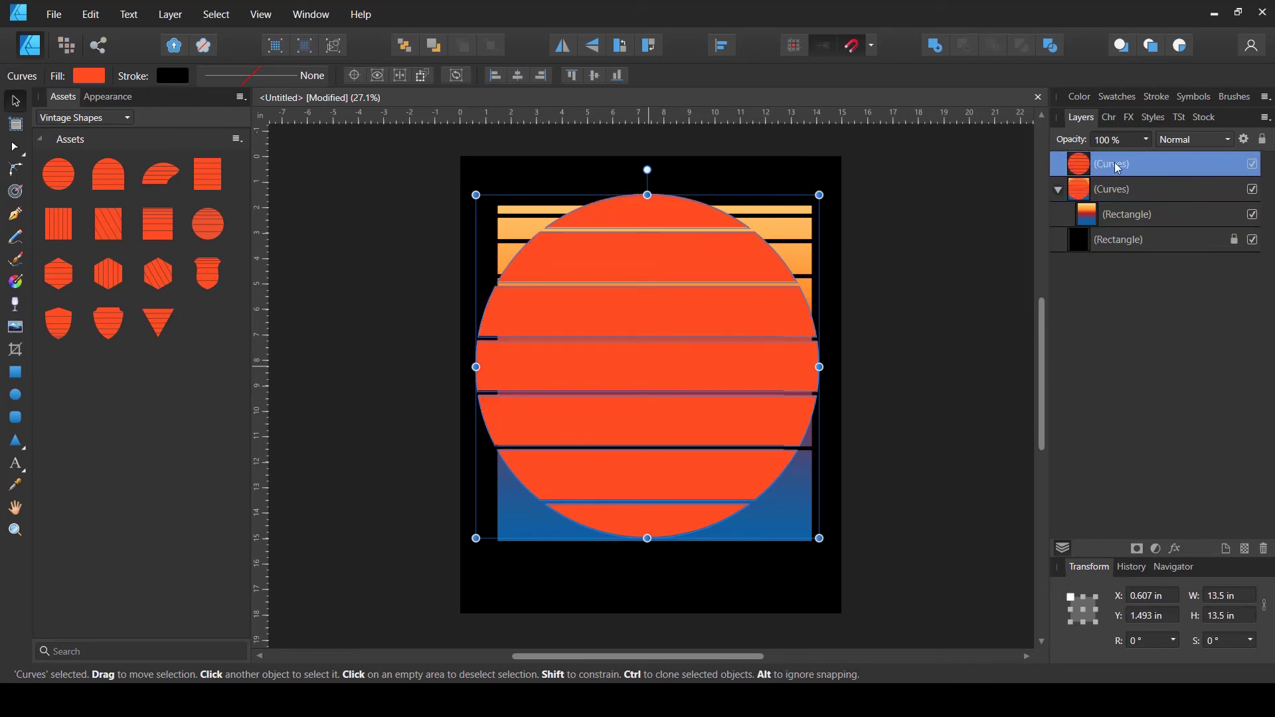
click(1253, 189)
drag(662, 294, 670, 298)
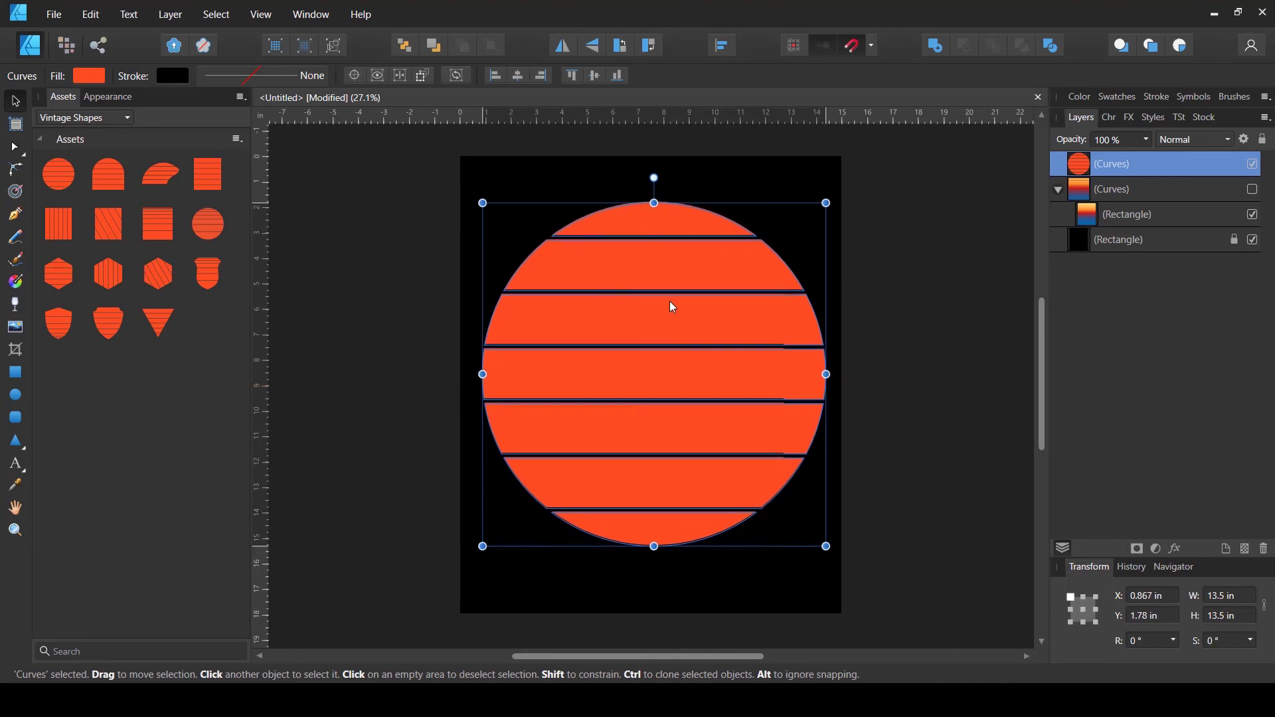
Step: Clip the gradient rectangle inside the striped circle and deselect to view the sunset
click(1094, 215)
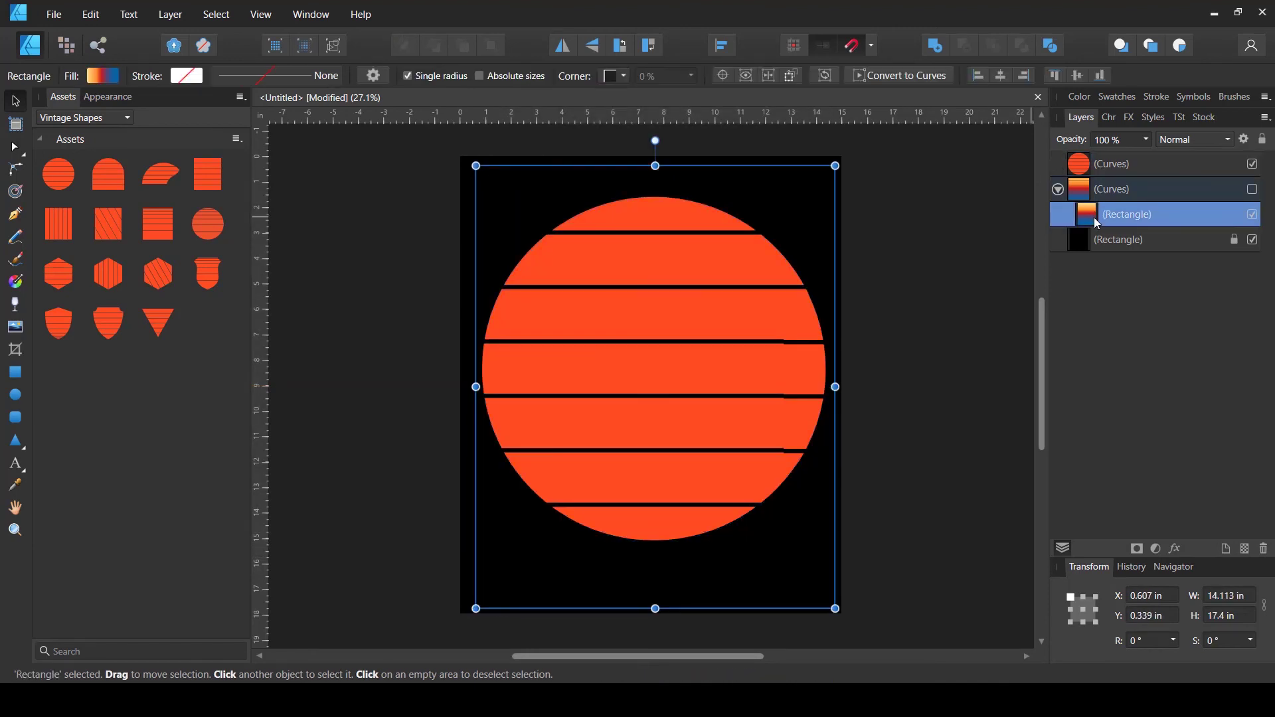
drag(1094, 216, 1114, 170)
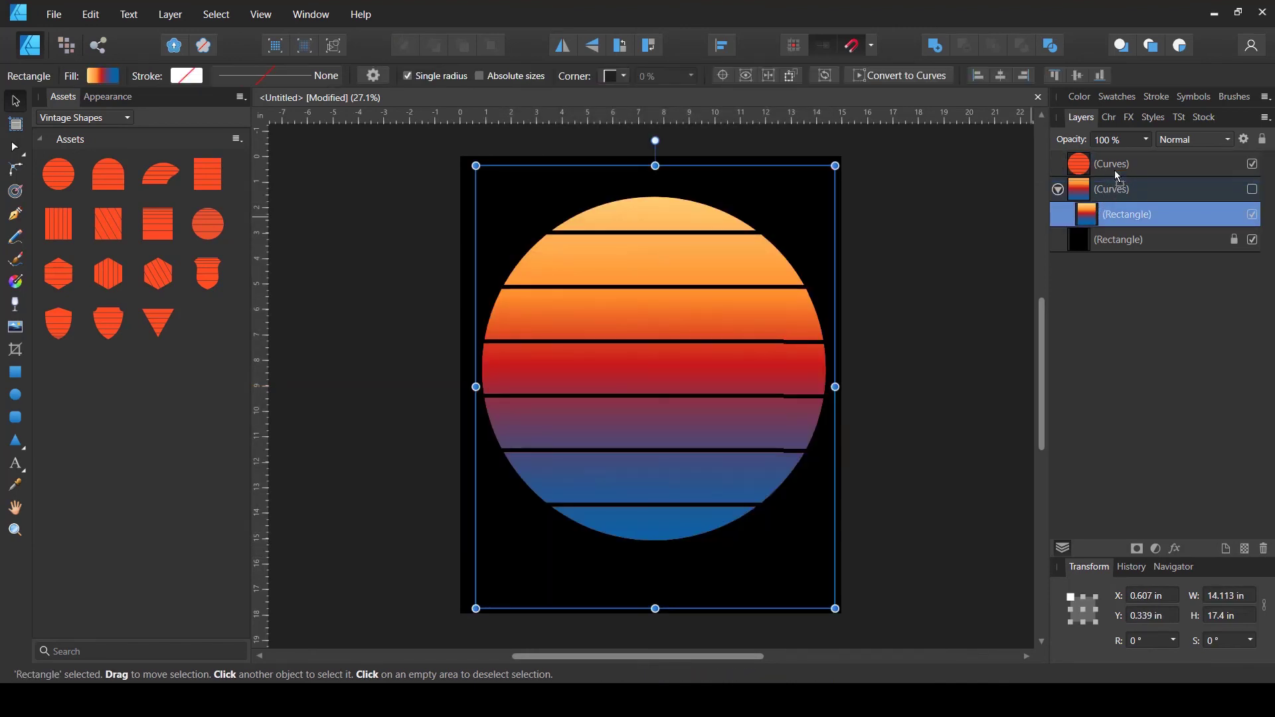
click(953, 308)
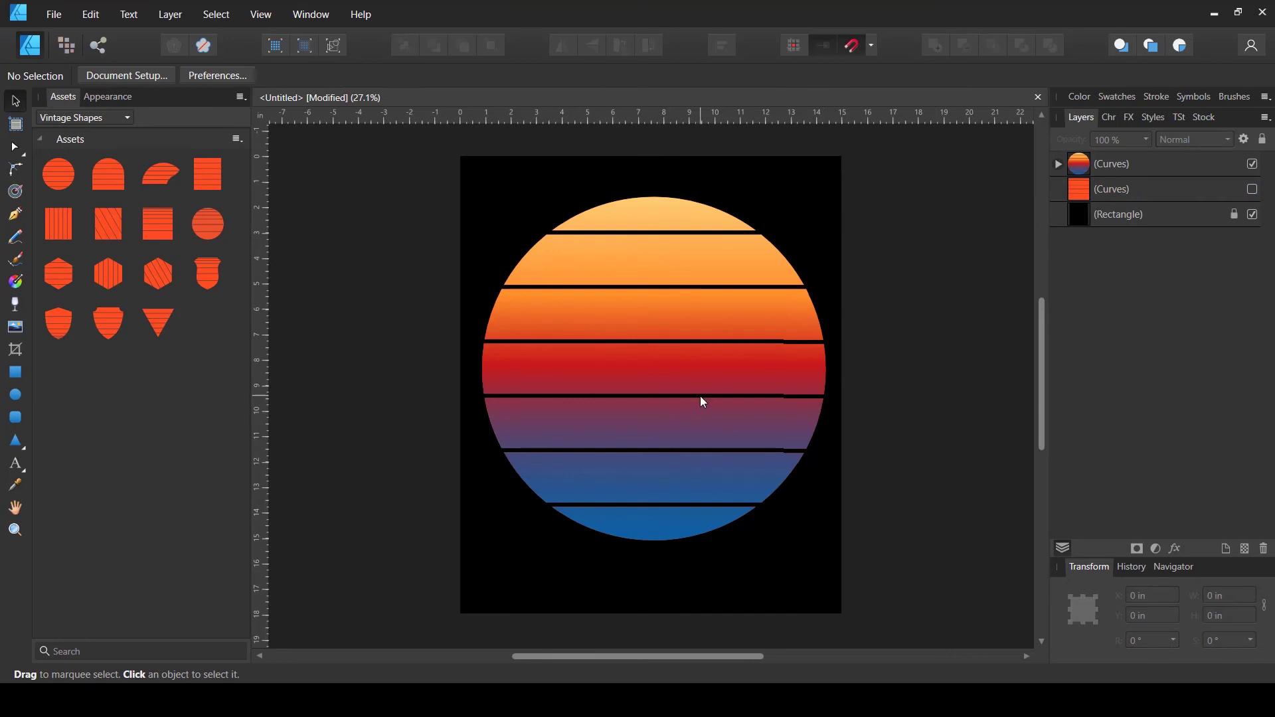